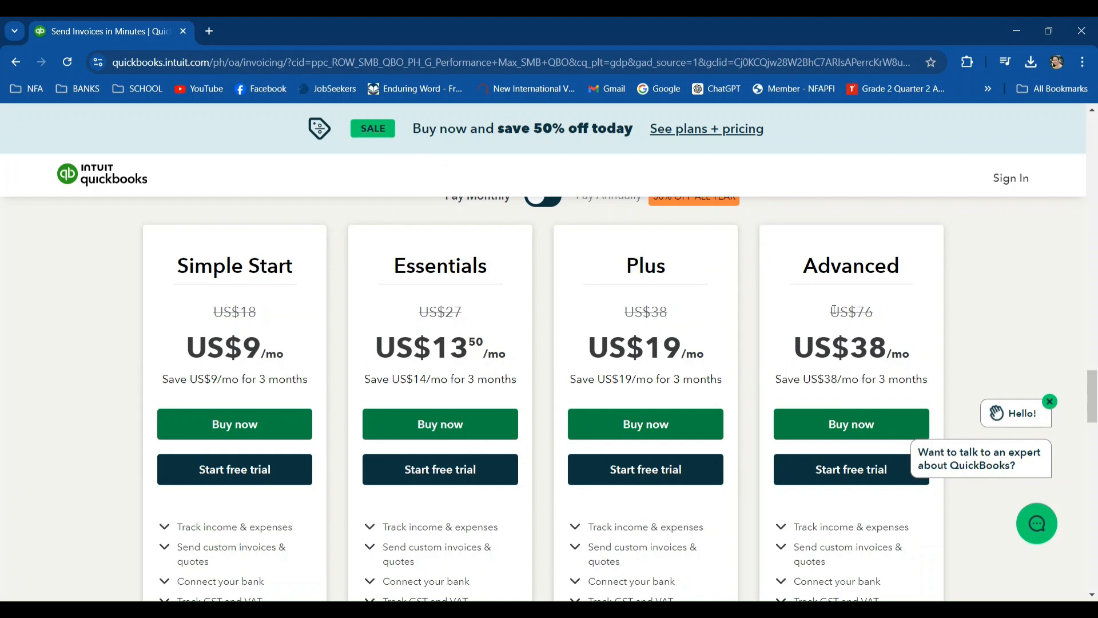
# - Compare the QuickBooks pricing plans and start the free trial of the Plus plan
pyautogui.scroll(-1, 885, 365)
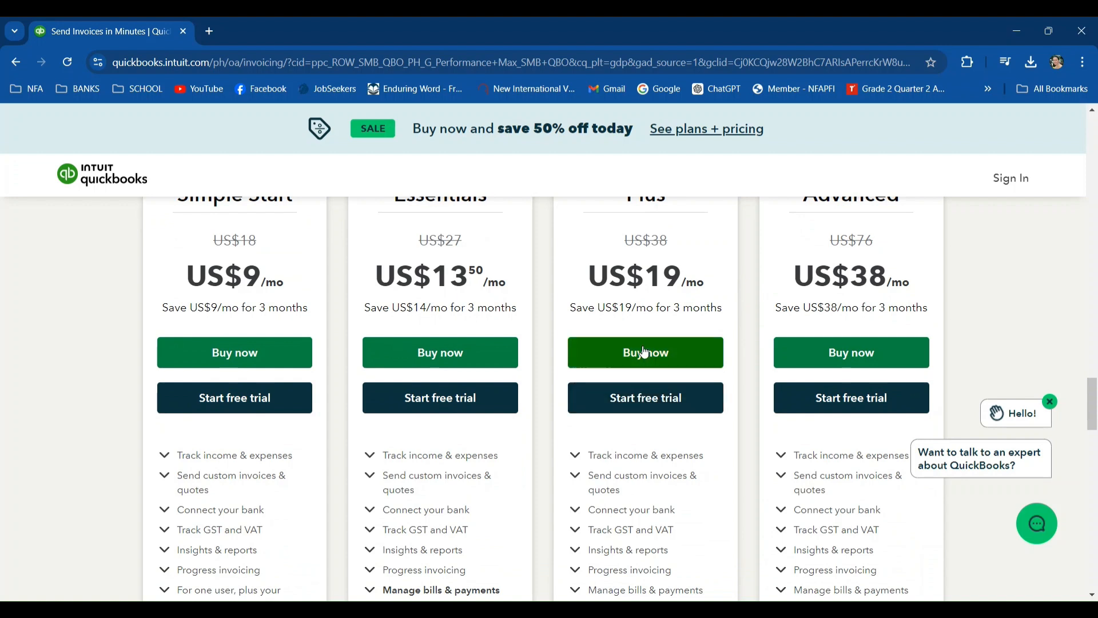
pyautogui.scroll(1, 580, 278)
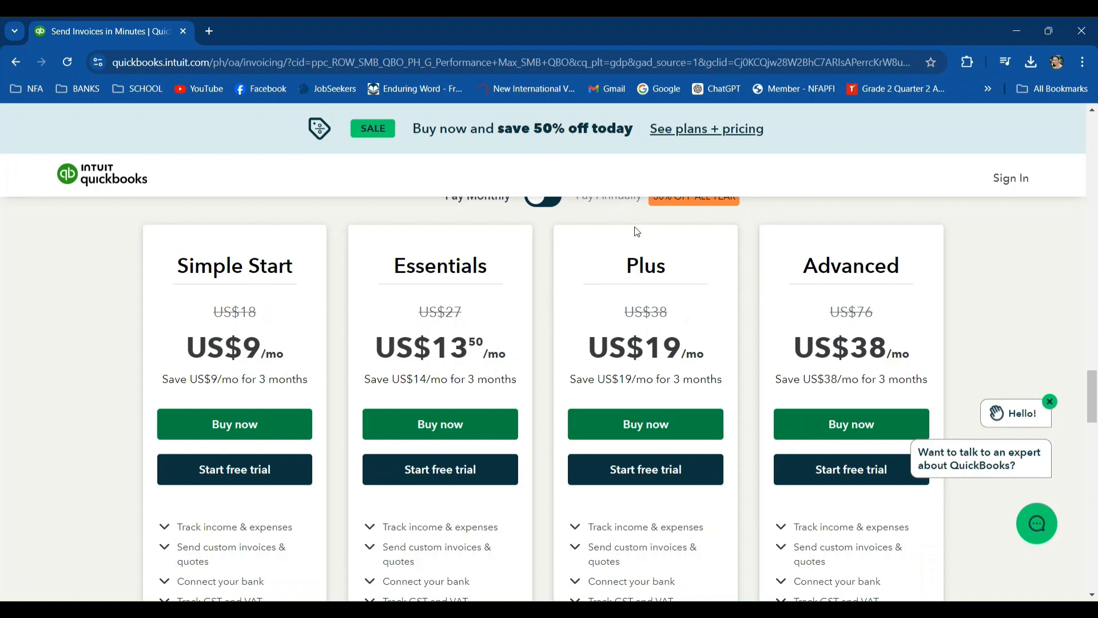
pyautogui.scroll(-1, 655, 279)
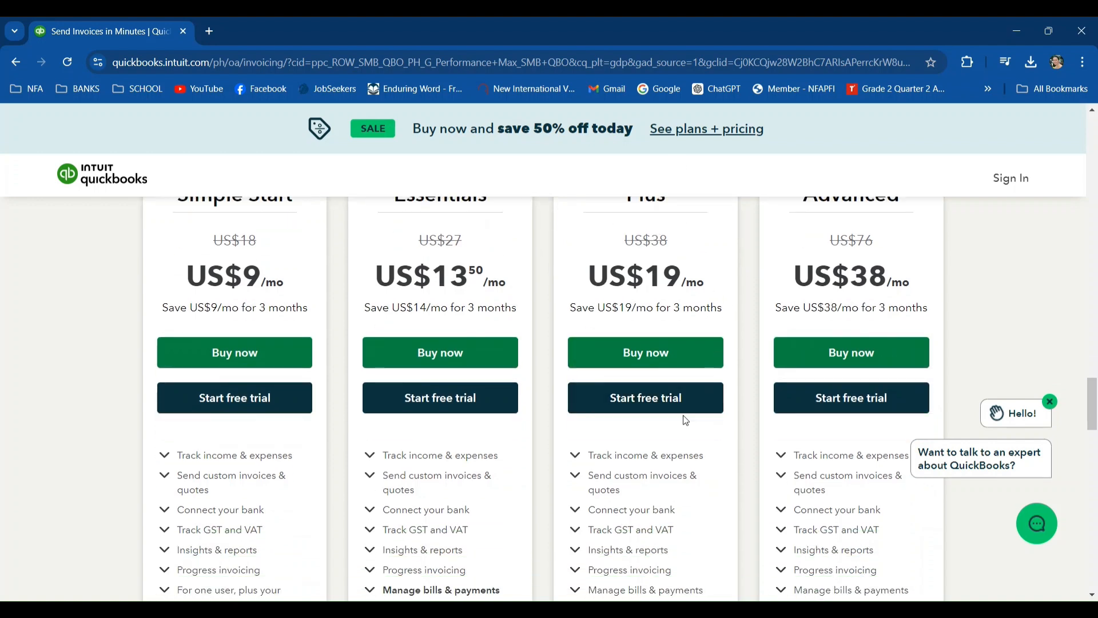
pyautogui.click(659, 404)
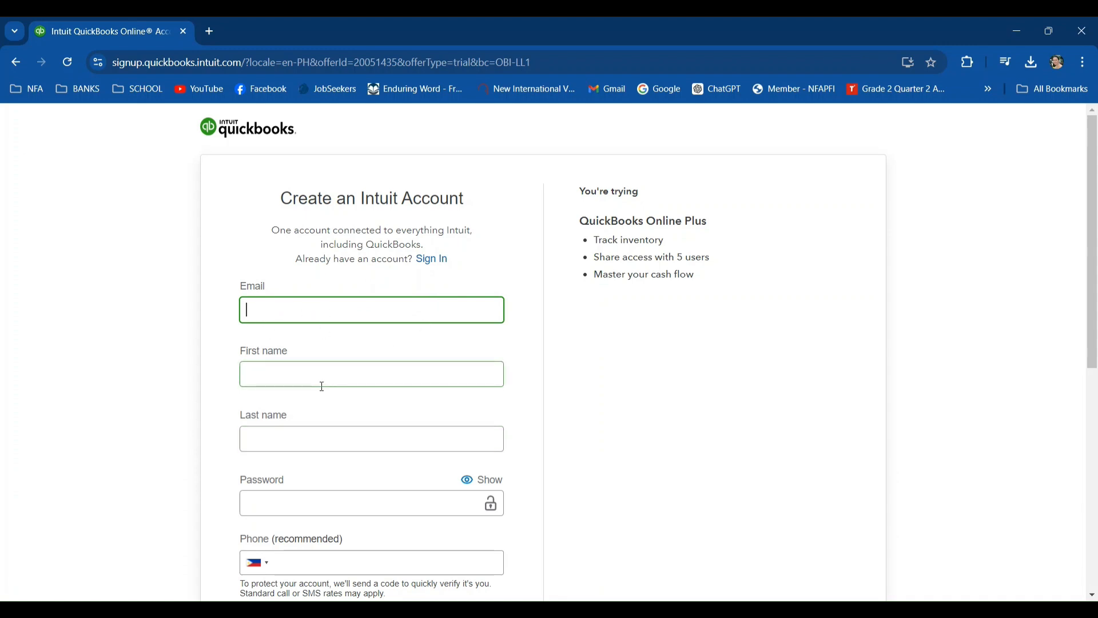
# - Fill in the Intuit account form with the email, first name, last name and account password
pyautogui.scroll(-1, 320, 386)
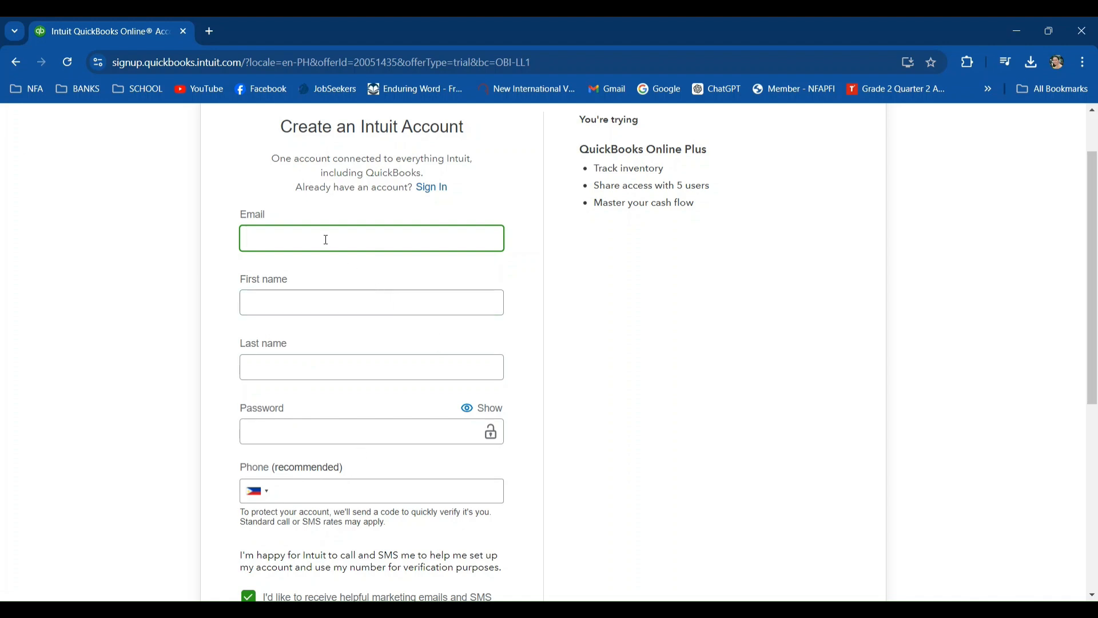
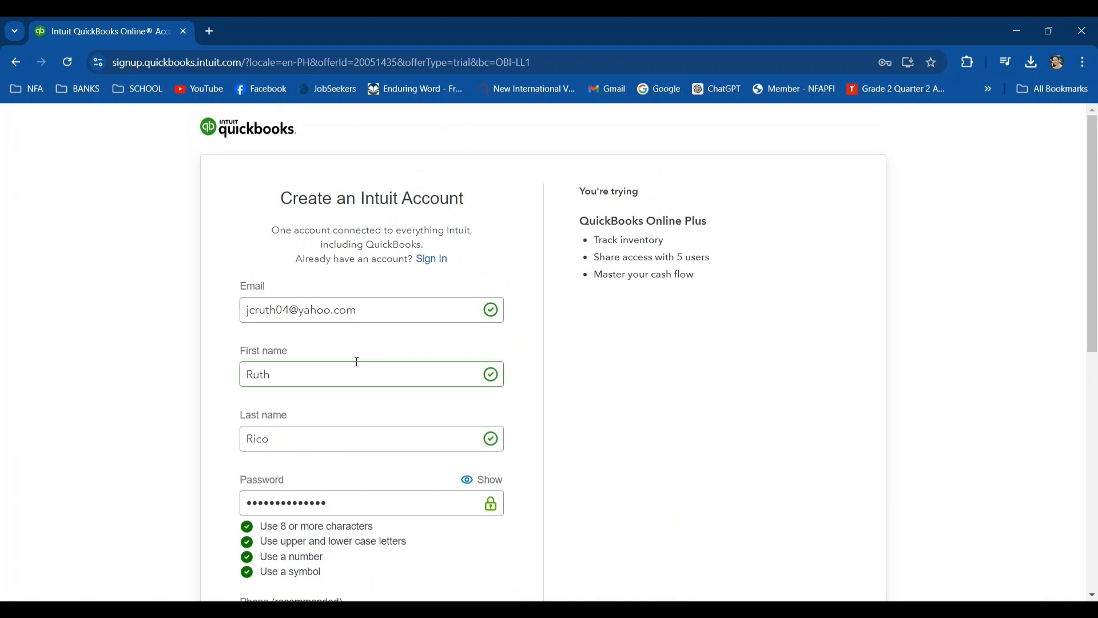
pyautogui.click(375, 309)
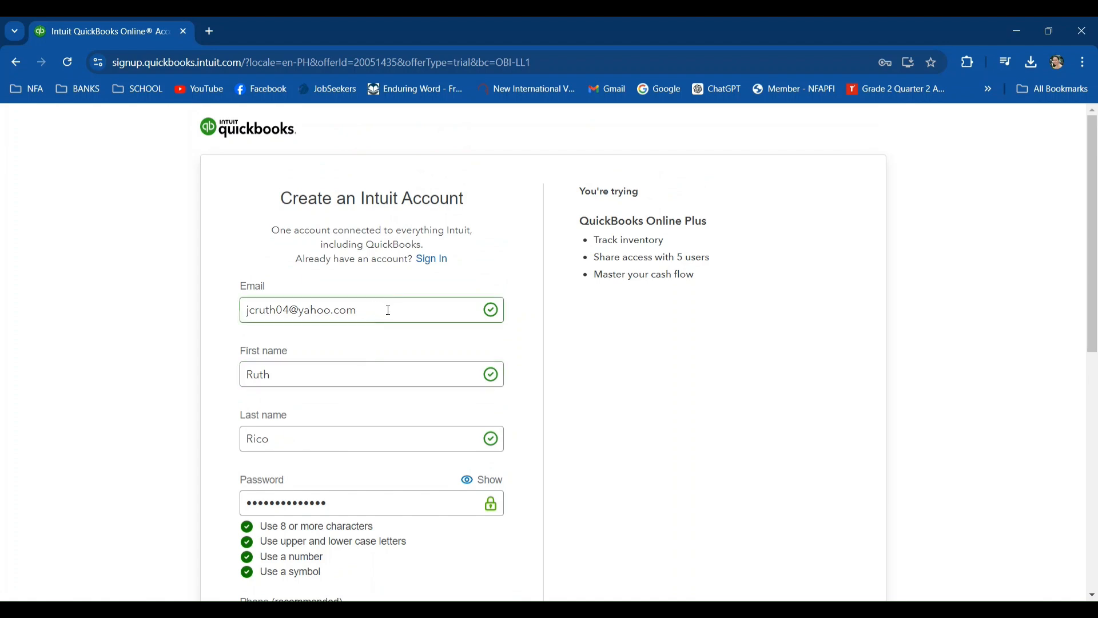
pyautogui.moveTo(388, 310); pyautogui.dragTo(242, 318)
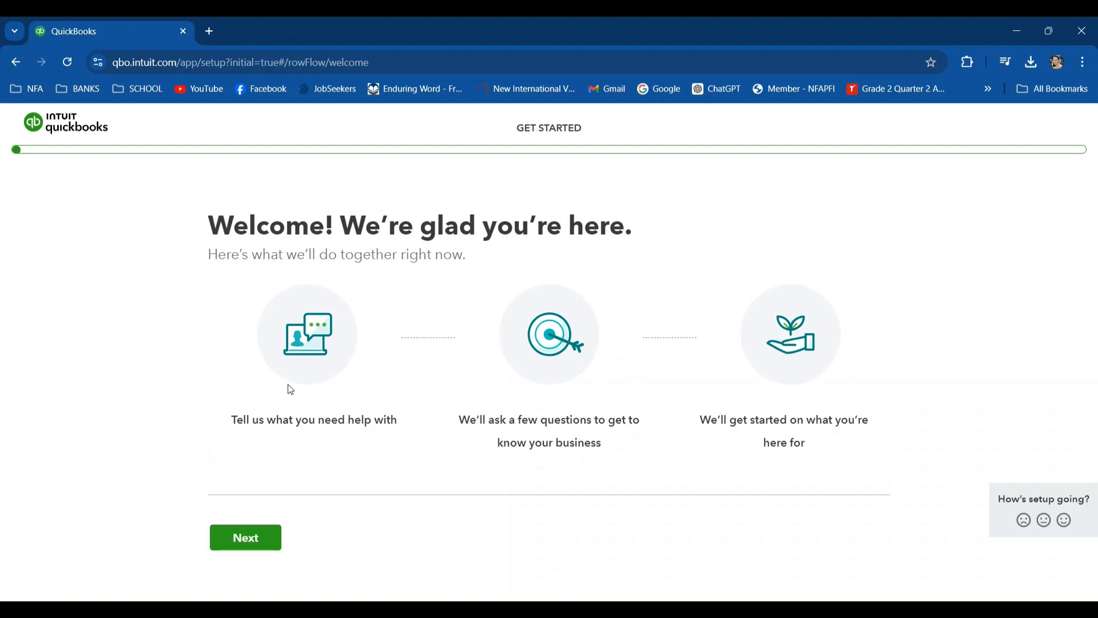
# - Begin the guided setup and submit Grind Cafe as the legal business name
pyautogui.click(238, 538)
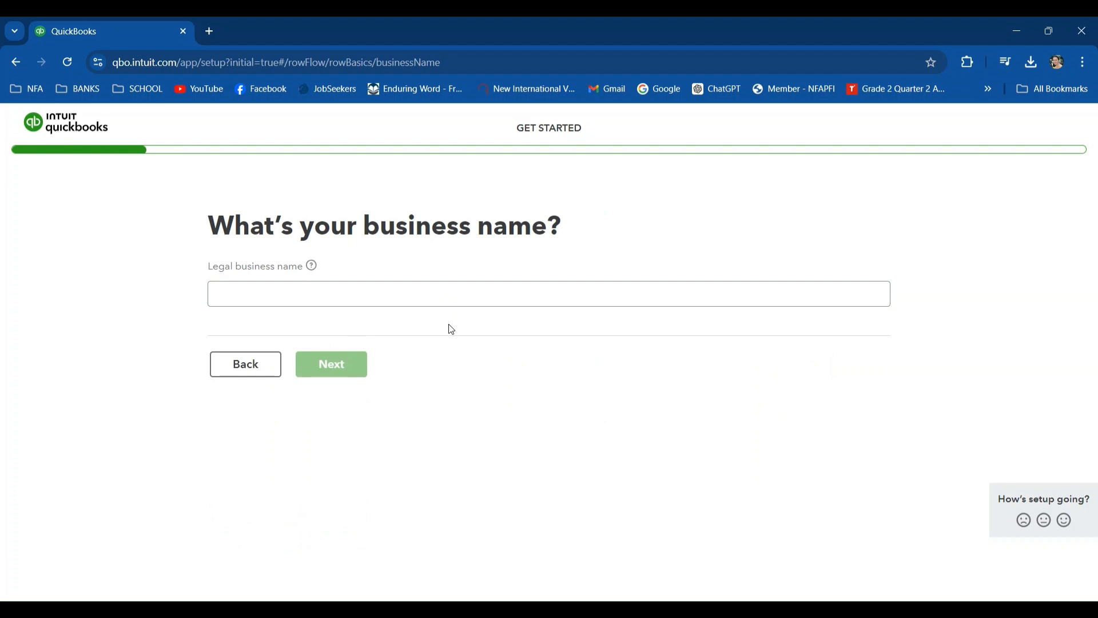
pyautogui.click(298, 293)
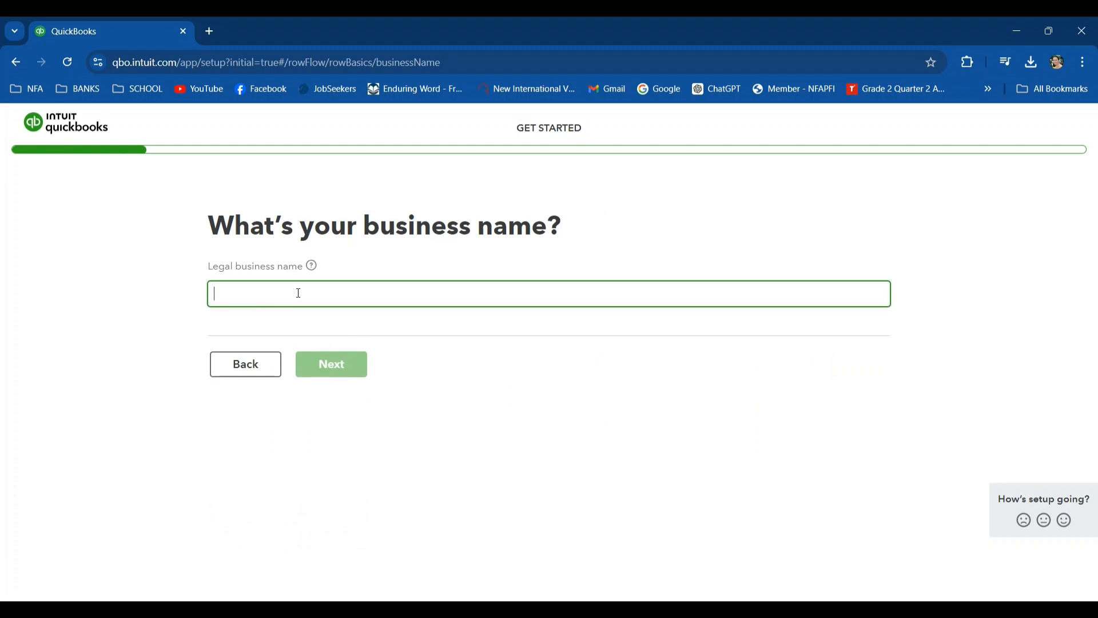
pyautogui.write('Gri')
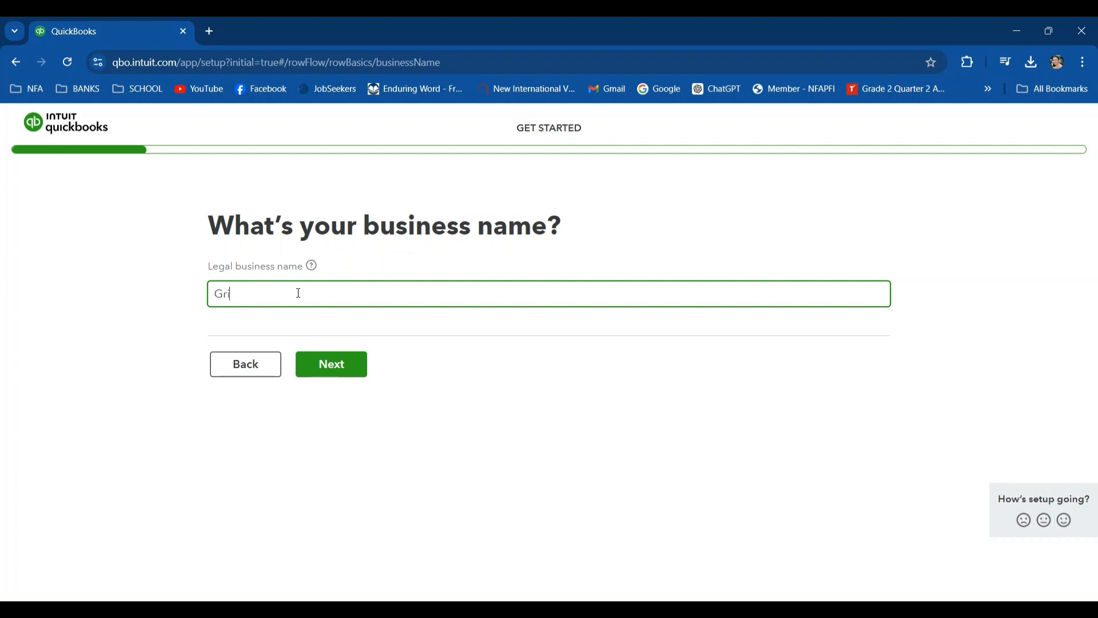
pyautogui.write('nd Cafe')
pyautogui.click(338, 365)
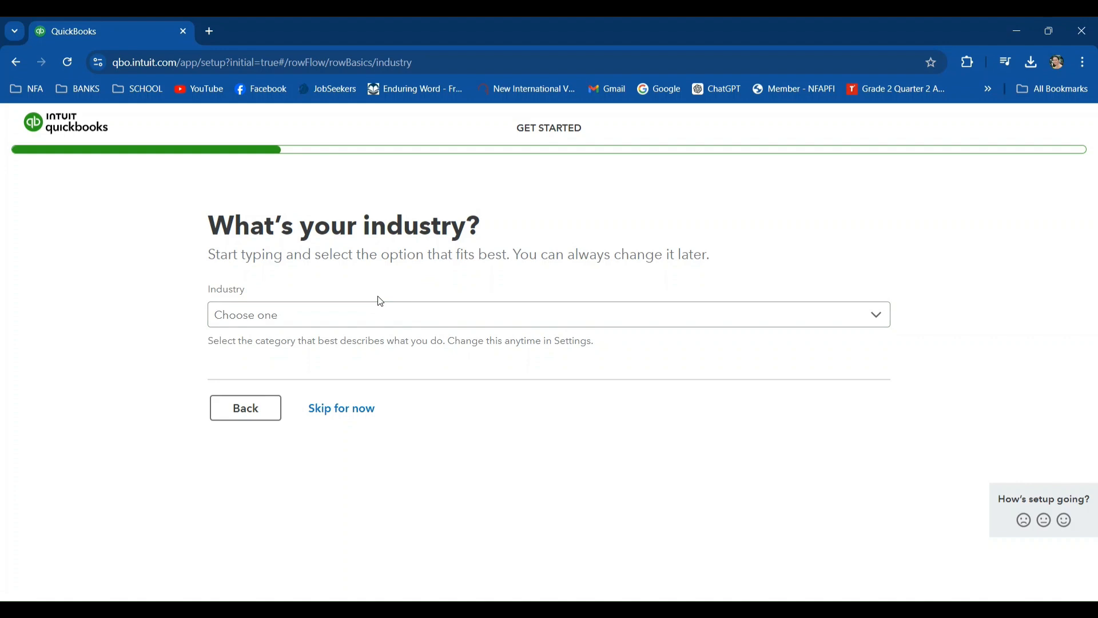
# - Set the industry to Accommodation and Food Services and continue to the business structure question
pyautogui.click(386, 319)
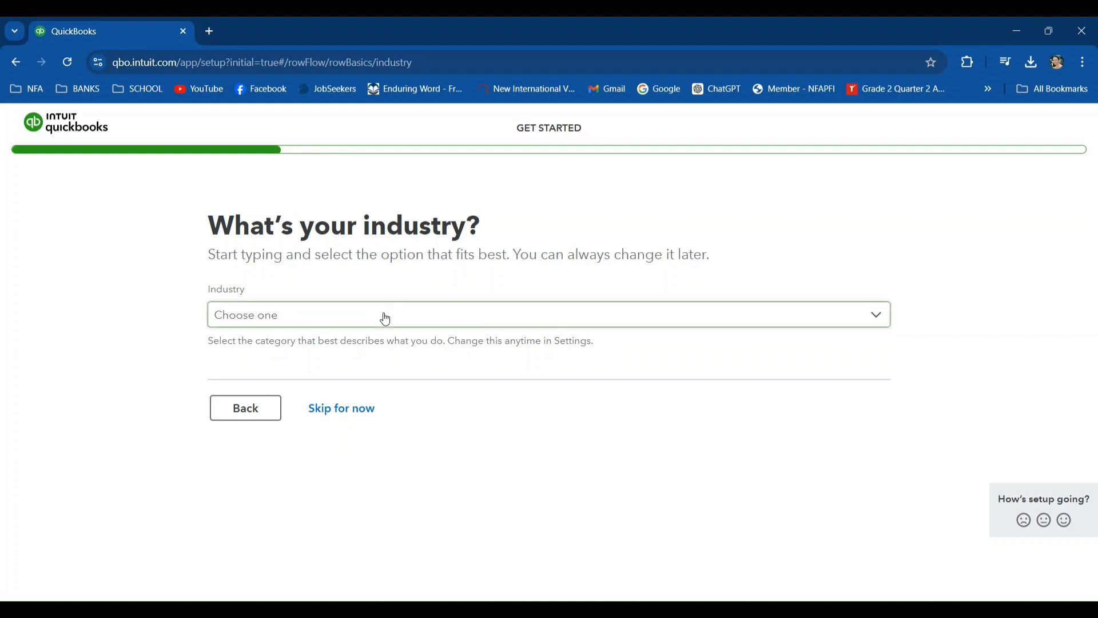
pyautogui.click(386, 317)
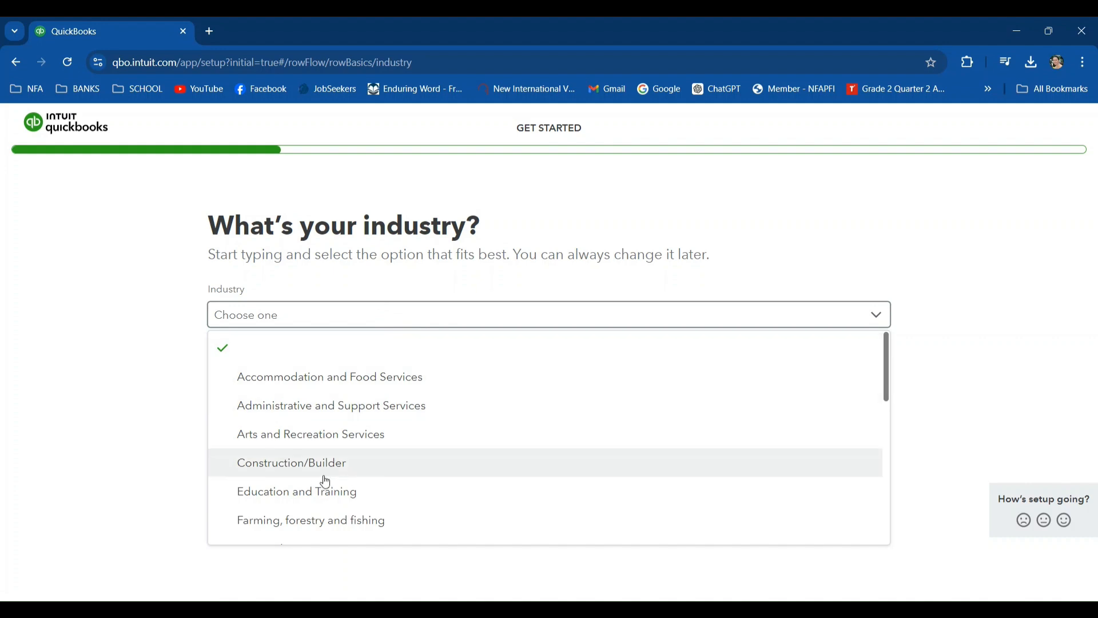
pyautogui.click(346, 379)
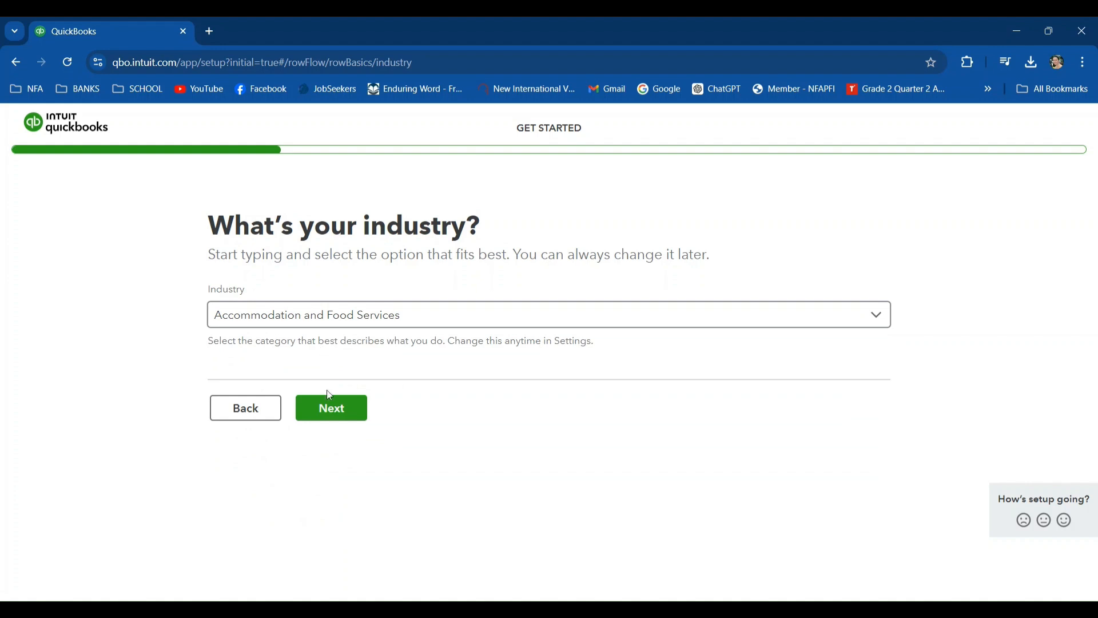
pyautogui.click(330, 400)
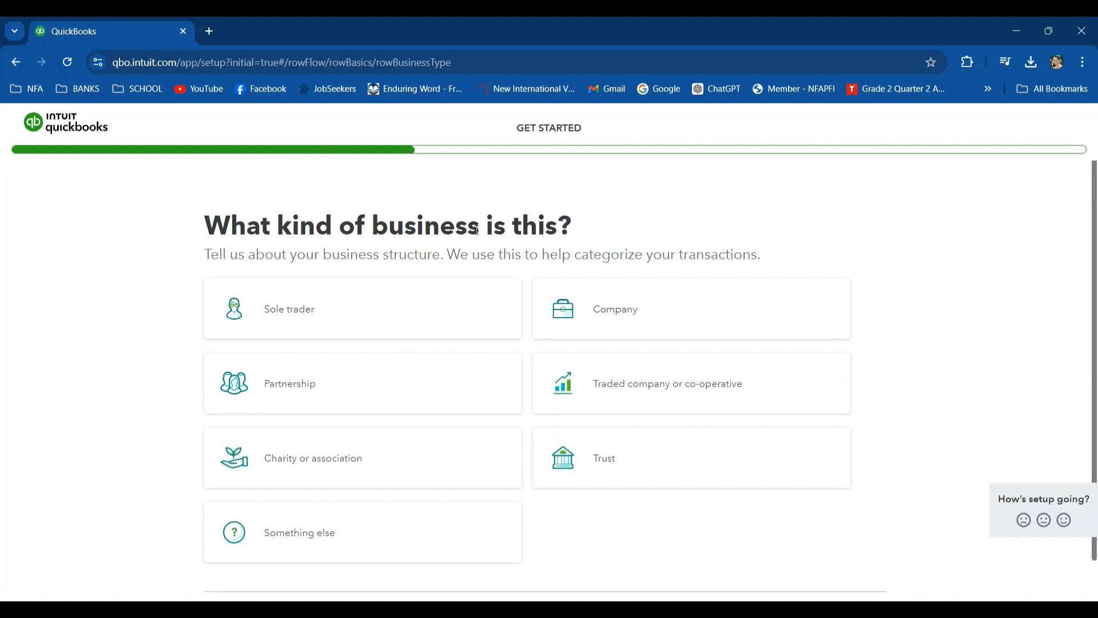
# - Choose Sole trader as the kind of business and continue the setup
pyautogui.click(347, 310)
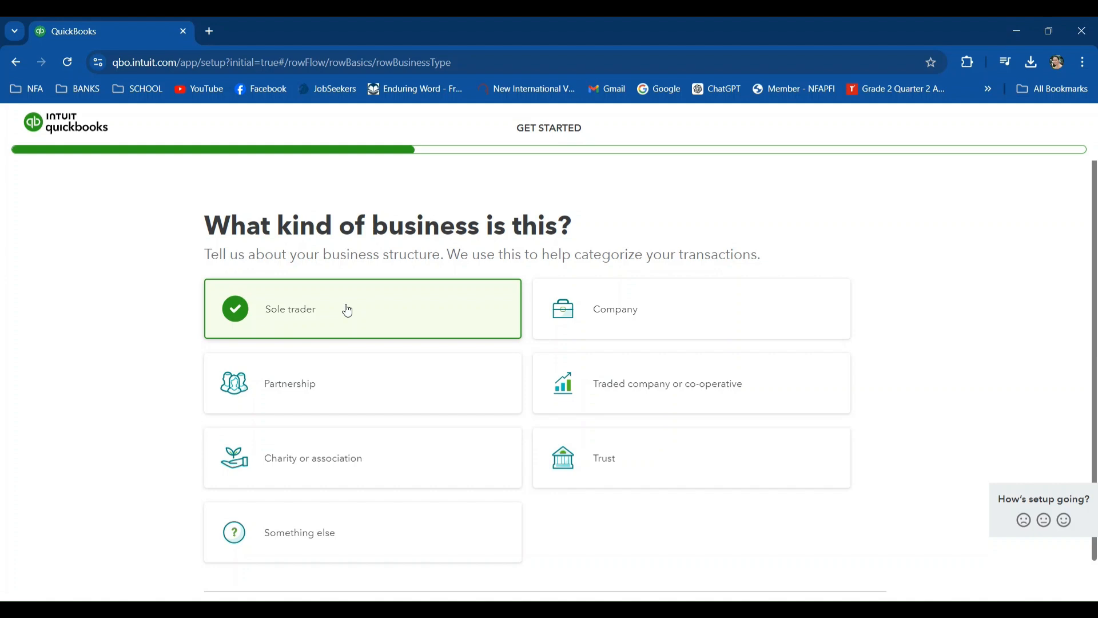
pyautogui.scroll(-1, 589, 509)
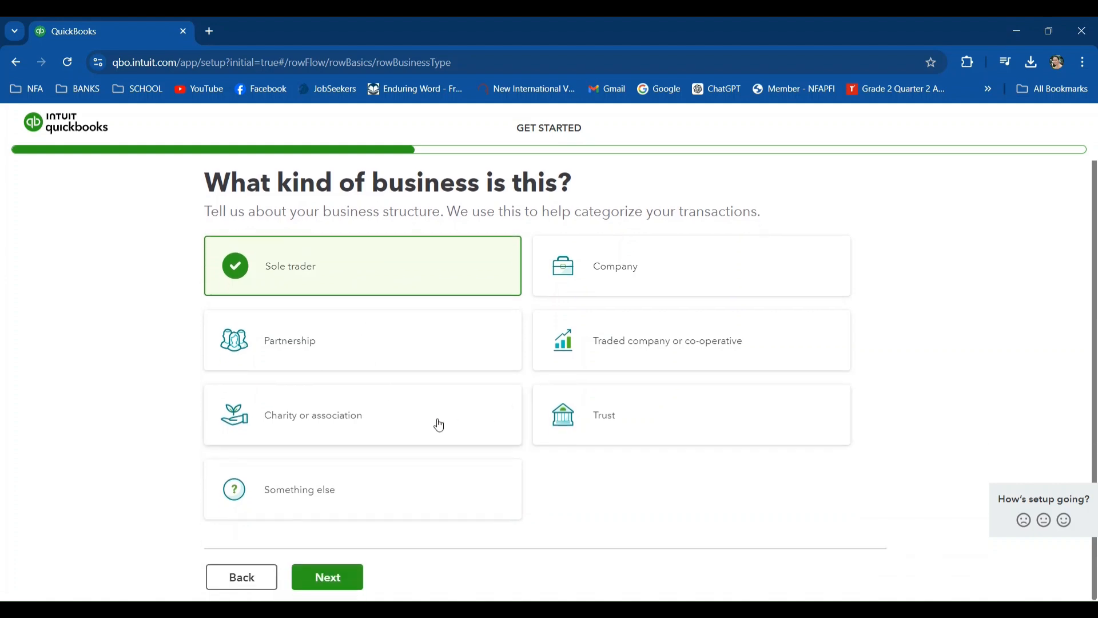
pyautogui.click(315, 581)
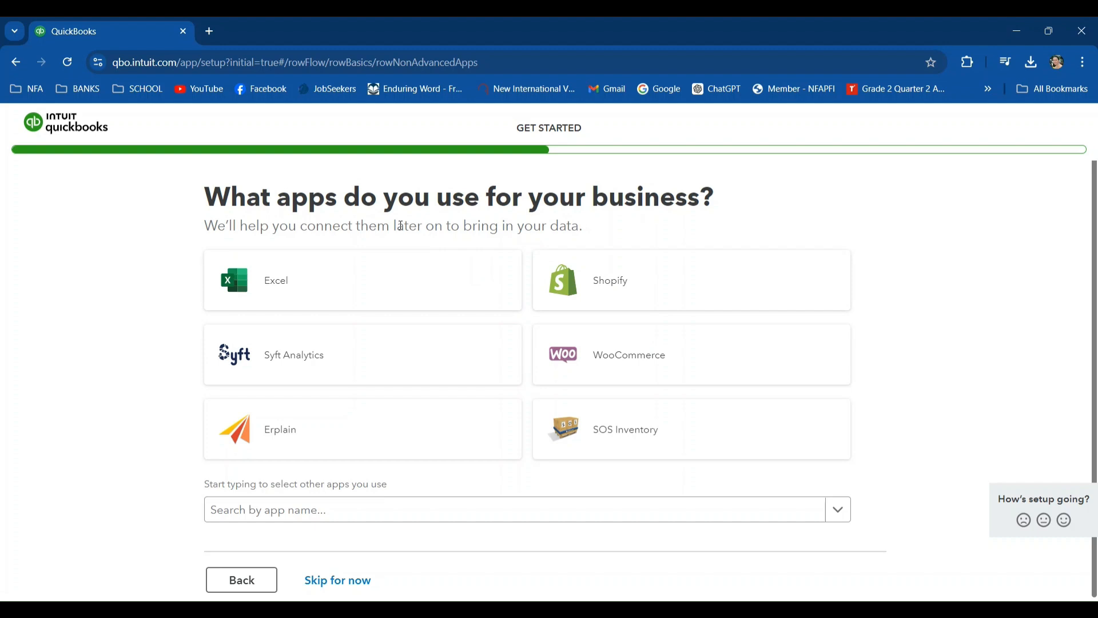
# - Skip the business apps and intended-use questions, and choose Track receipts & expenses as the first thing to do
pyautogui.click(337, 579)
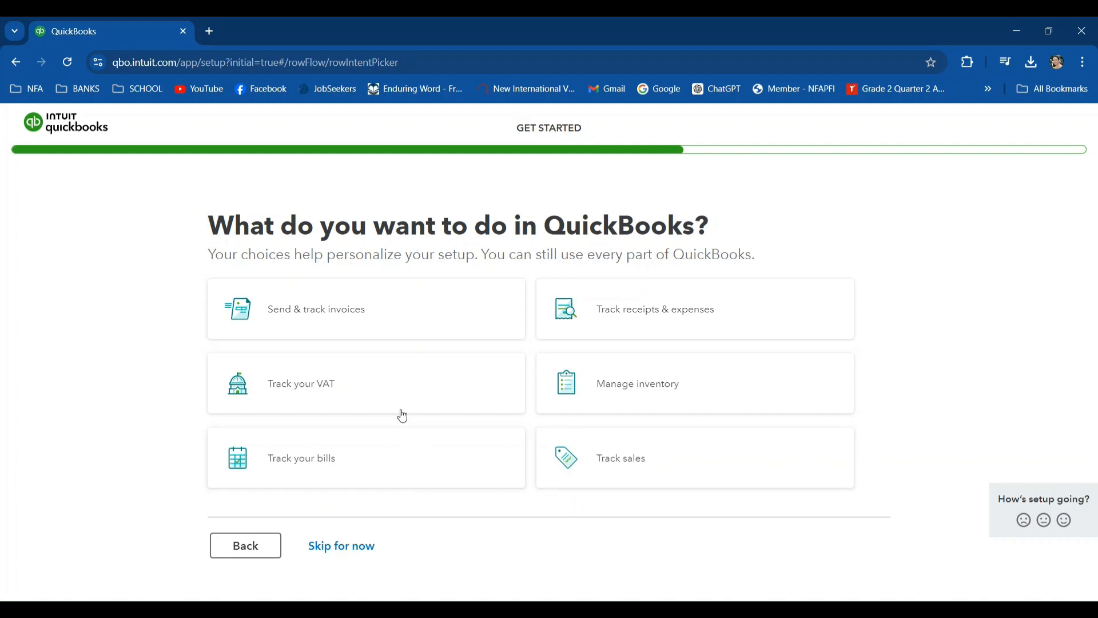
pyautogui.click(345, 551)
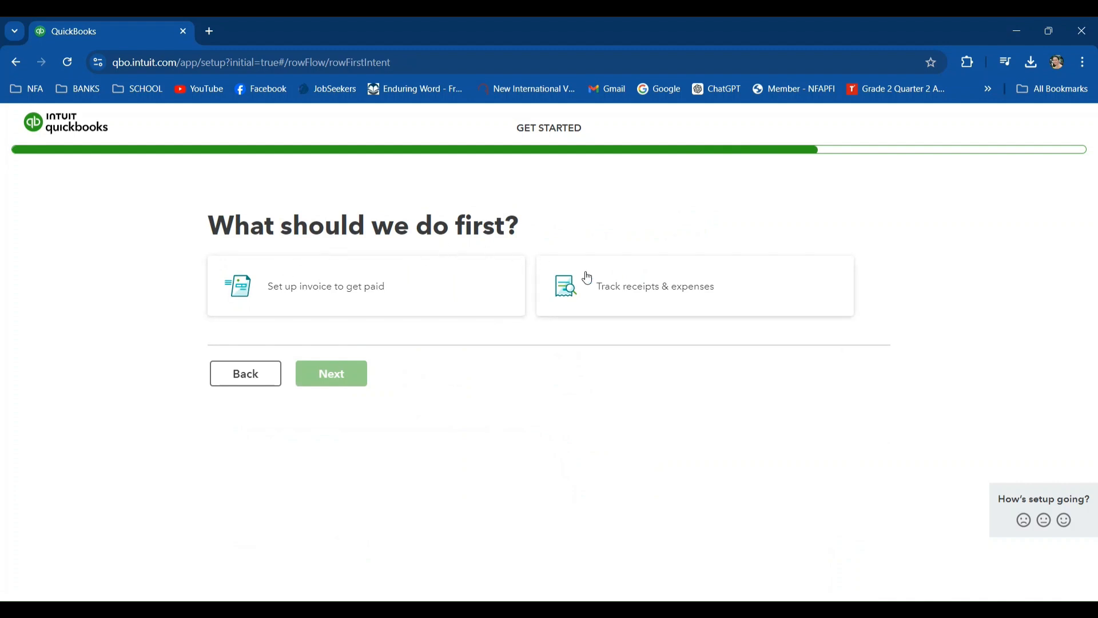
pyautogui.click(650, 288)
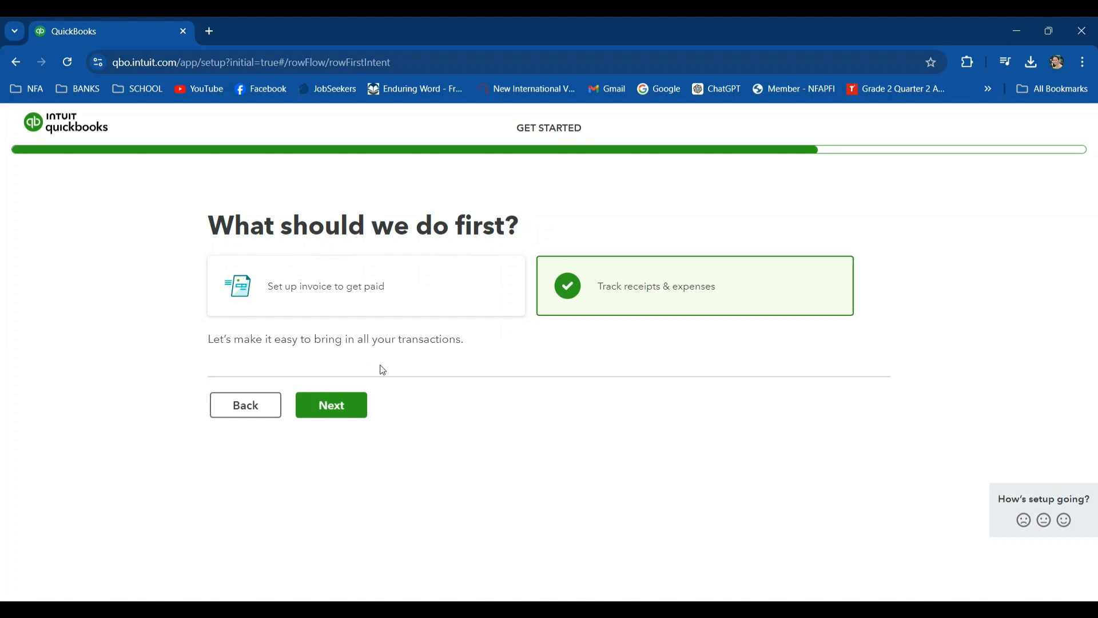
pyautogui.click(341, 406)
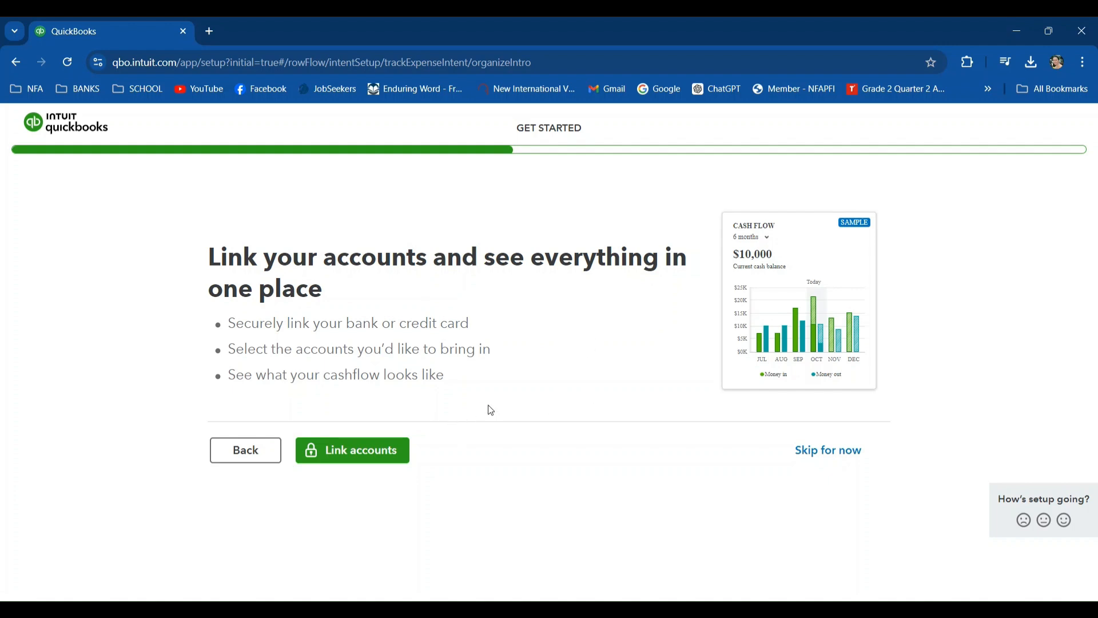
# - Try to link the Bank of the Philippine Islands business account by submitting its corporate code, user ID and password
pyautogui.click(361, 459)
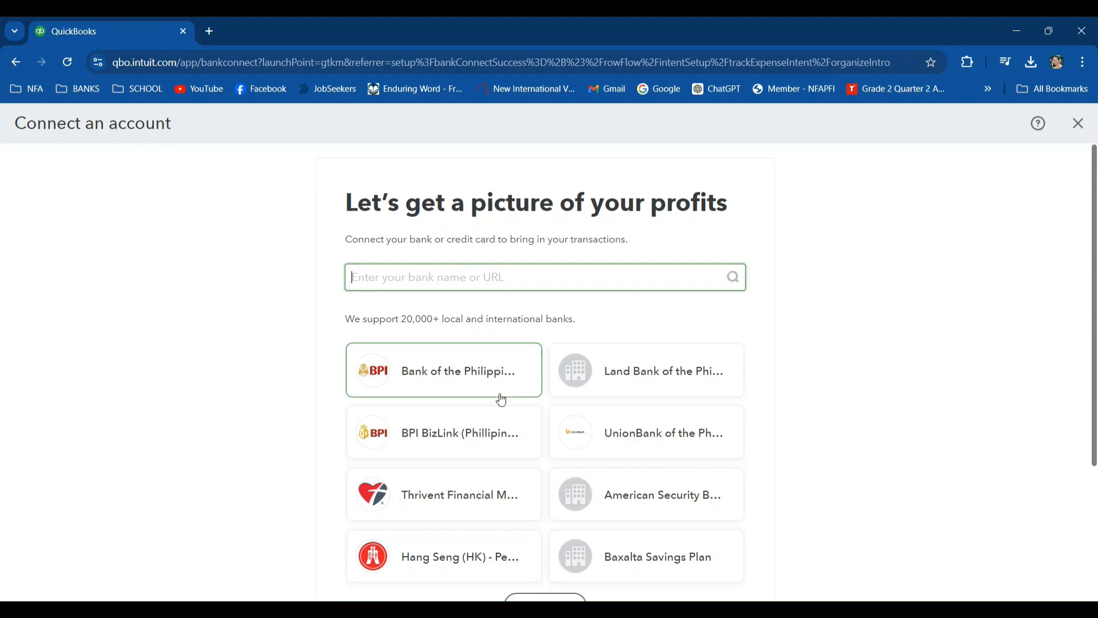
pyautogui.click(438, 373)
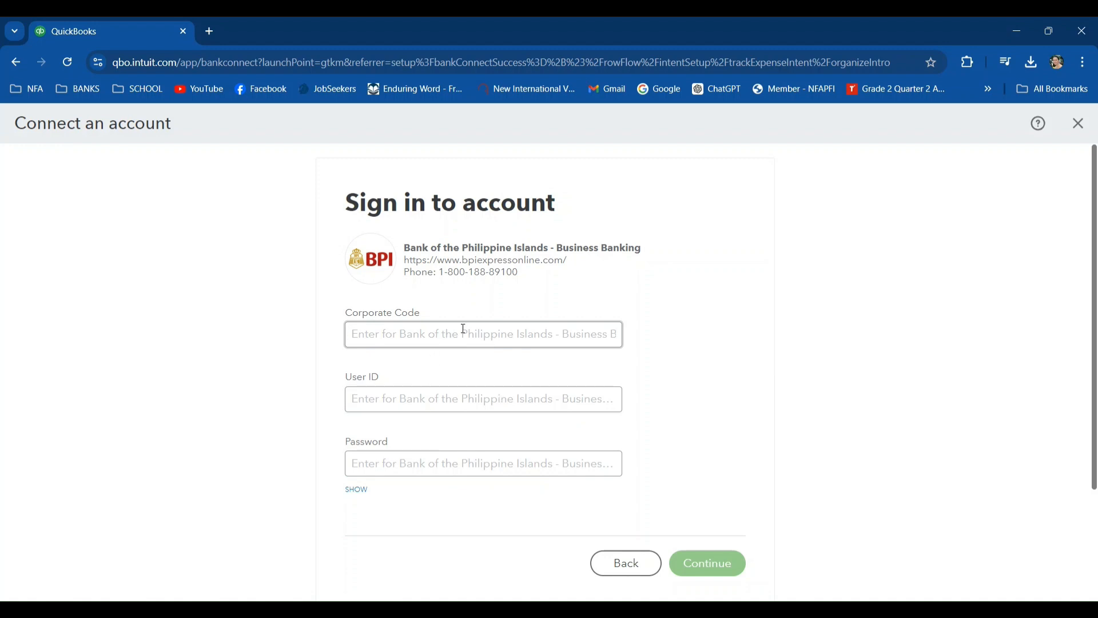
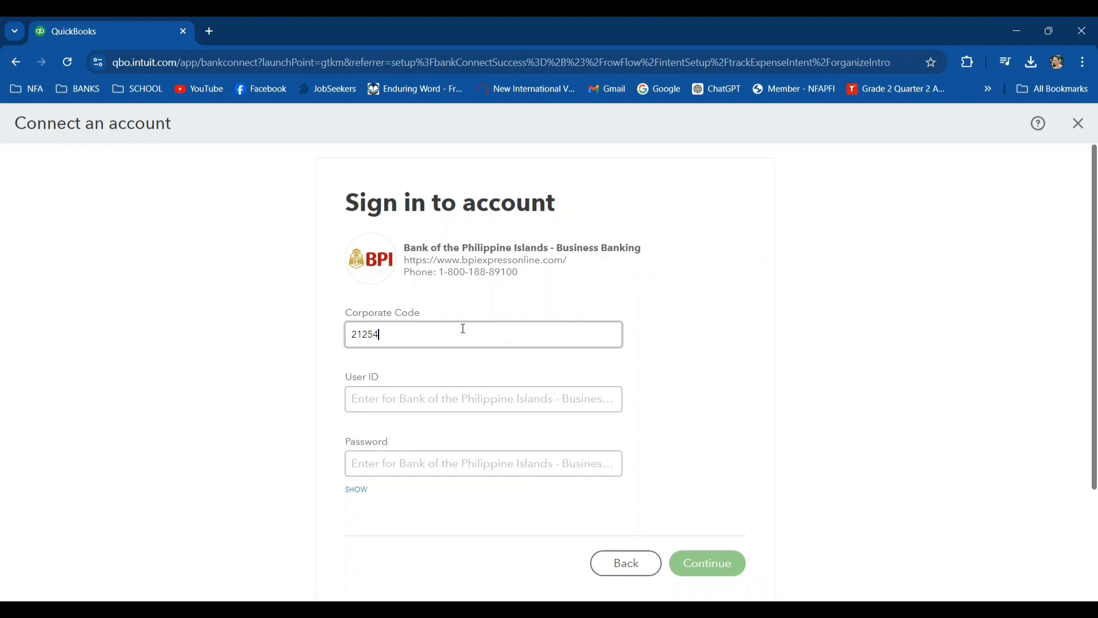
pyautogui.click(451, 401)
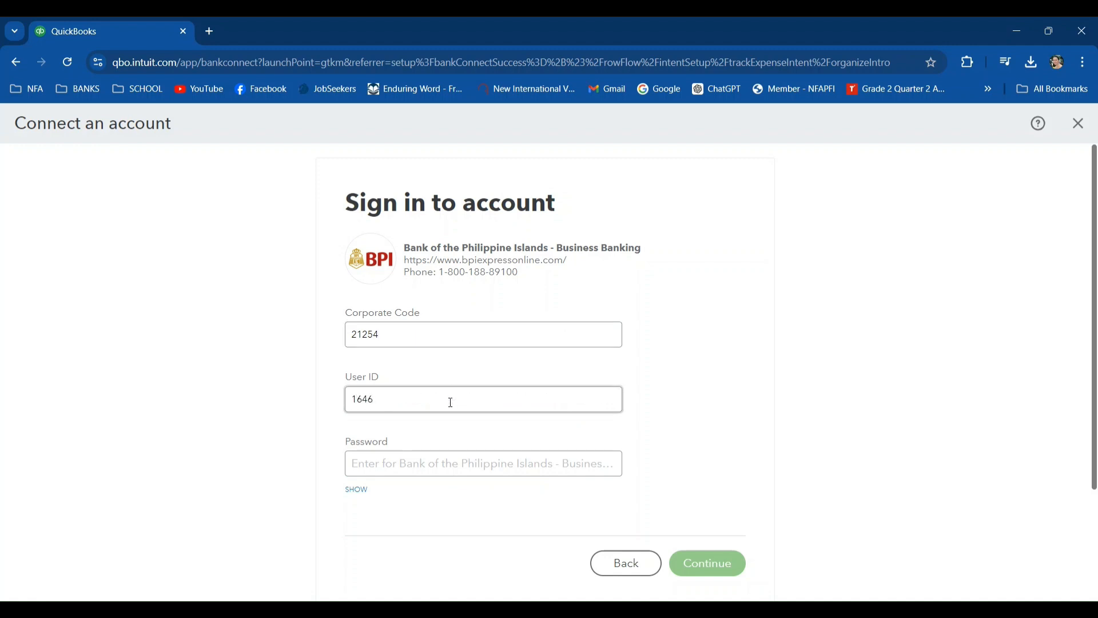
pyautogui.click(443, 455)
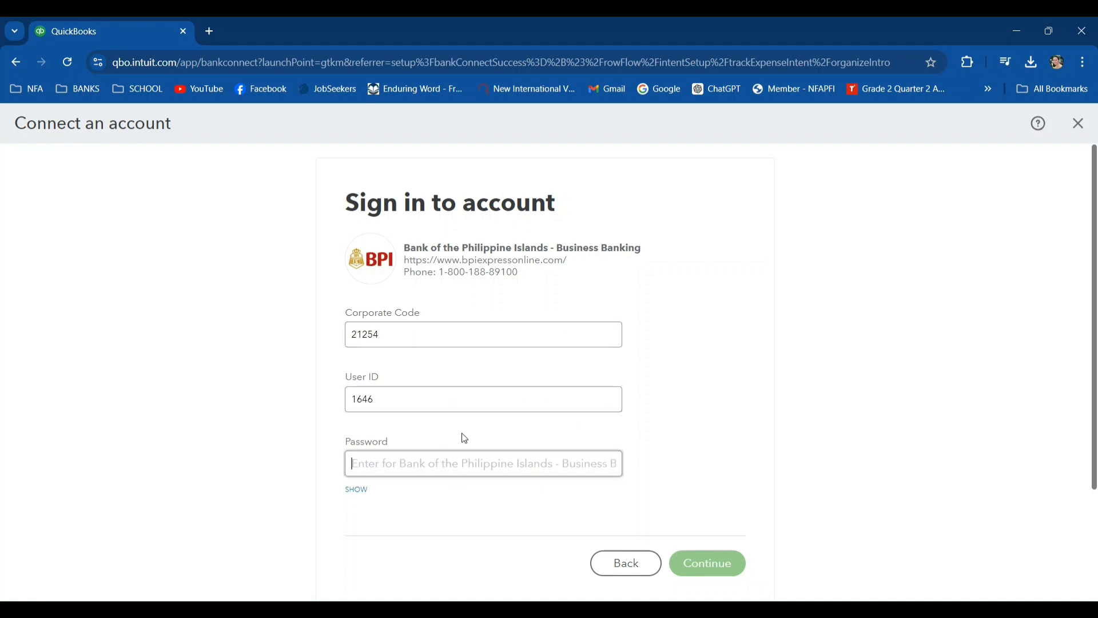
pyautogui.write('••••')
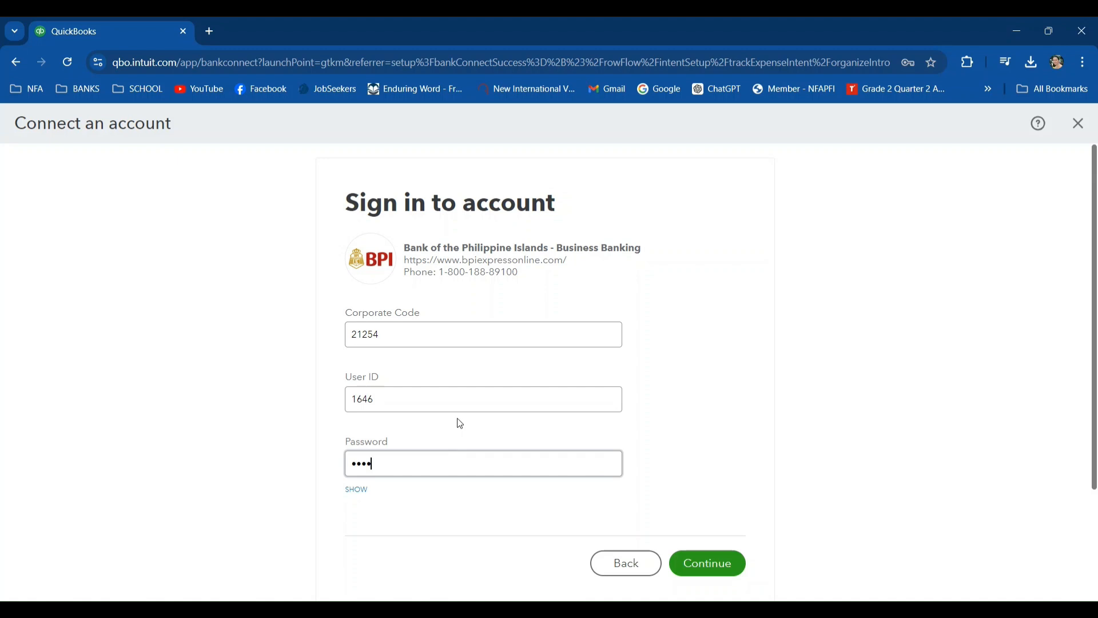
pyautogui.scroll(-1, 455, 423)
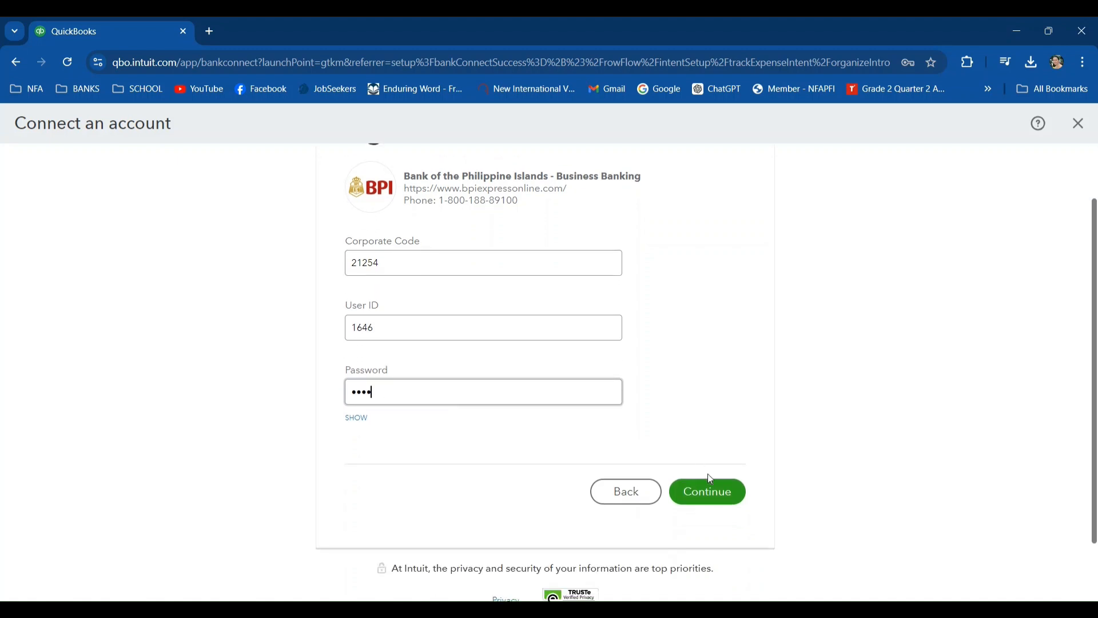
pyautogui.click(715, 497)
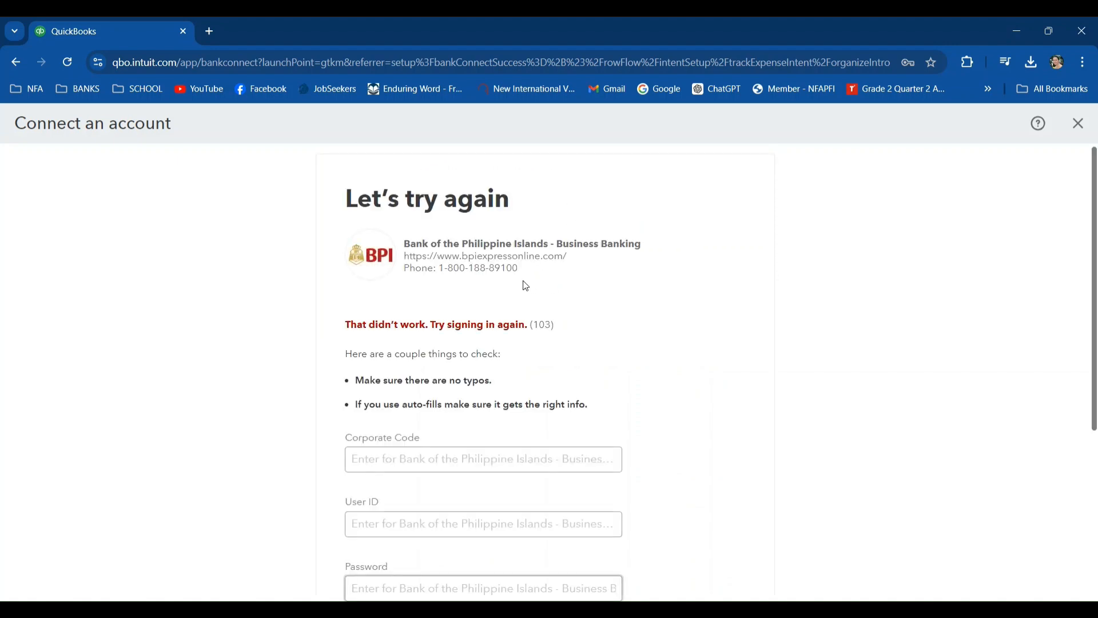
# - Skip the bank sign-in and the intended-use question, and continue with Track receipts & expenses to the account-linking page
pyautogui.scroll(-4, 525, 286)
pyautogui.scroll(-1, 525, 286)
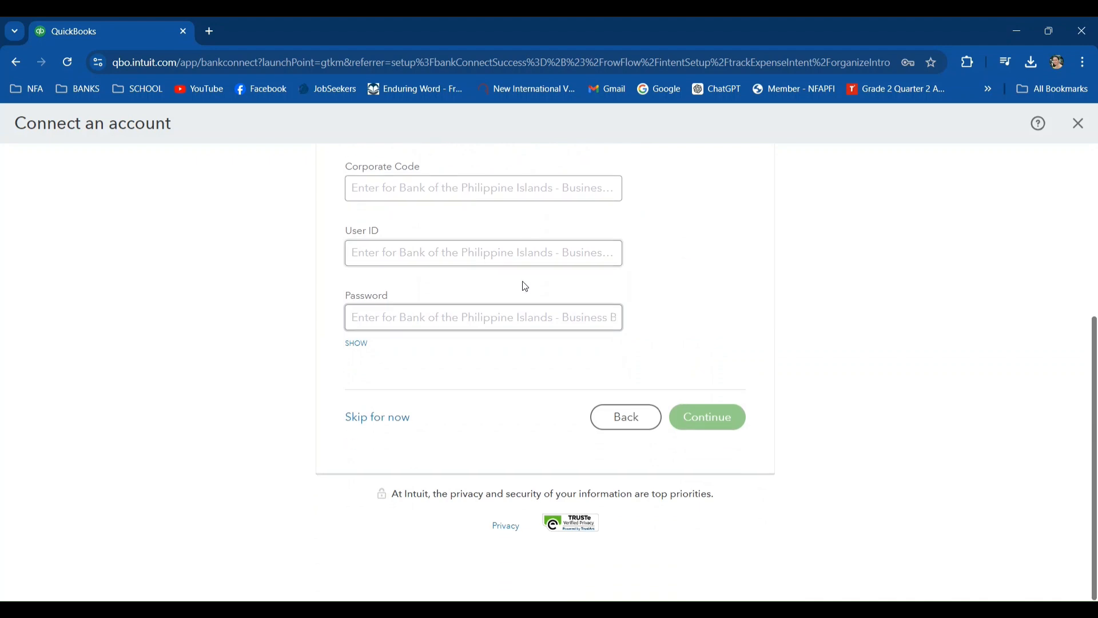
pyautogui.click(376, 423)
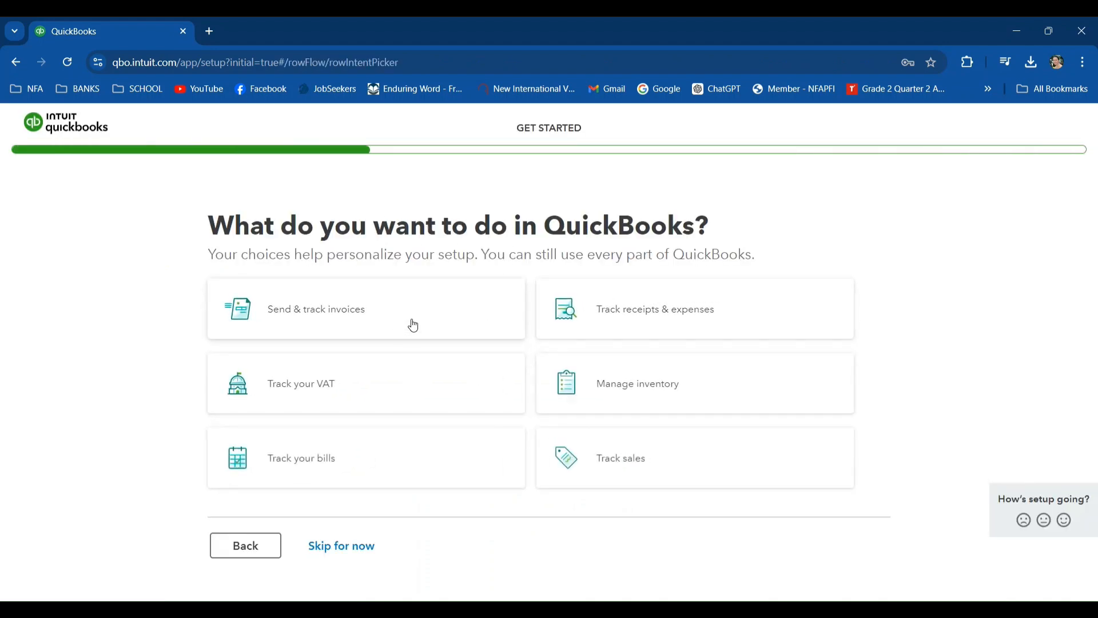
pyautogui.click(339, 546)
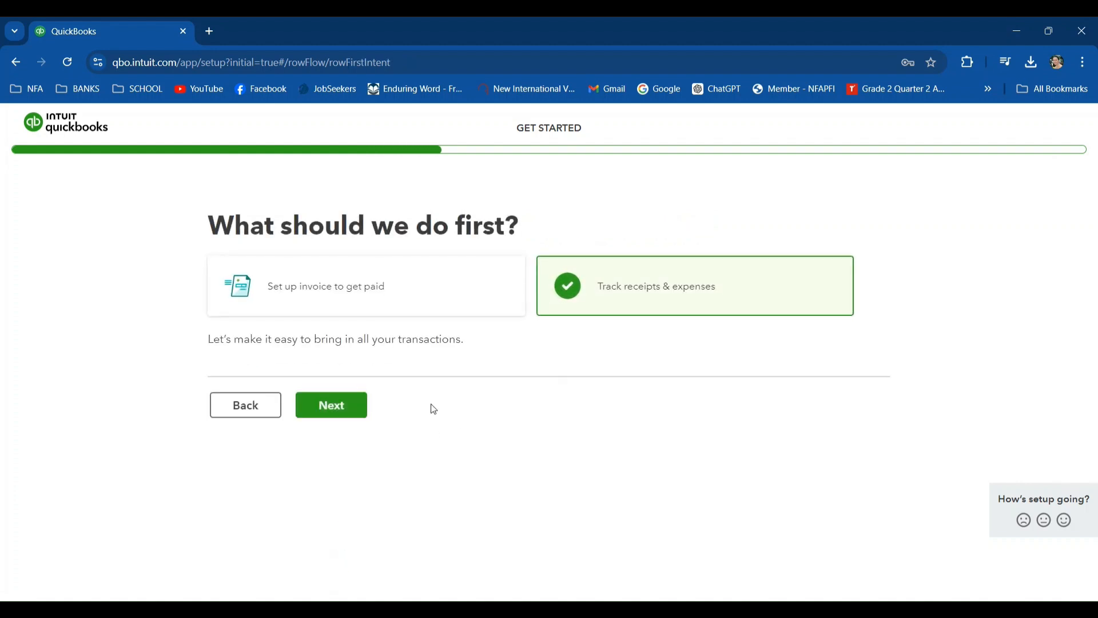
pyautogui.click(346, 407)
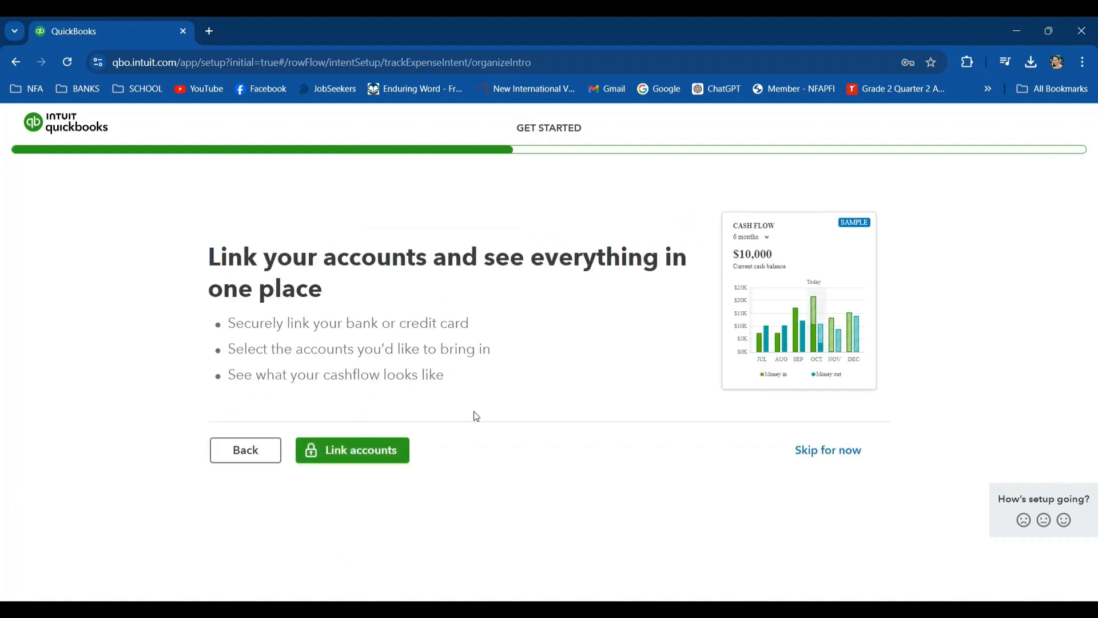
# - Skip account linking and the receipt-tracking question, and continue past the mobile app offer to the invoice setup
pyautogui.click(809, 451)
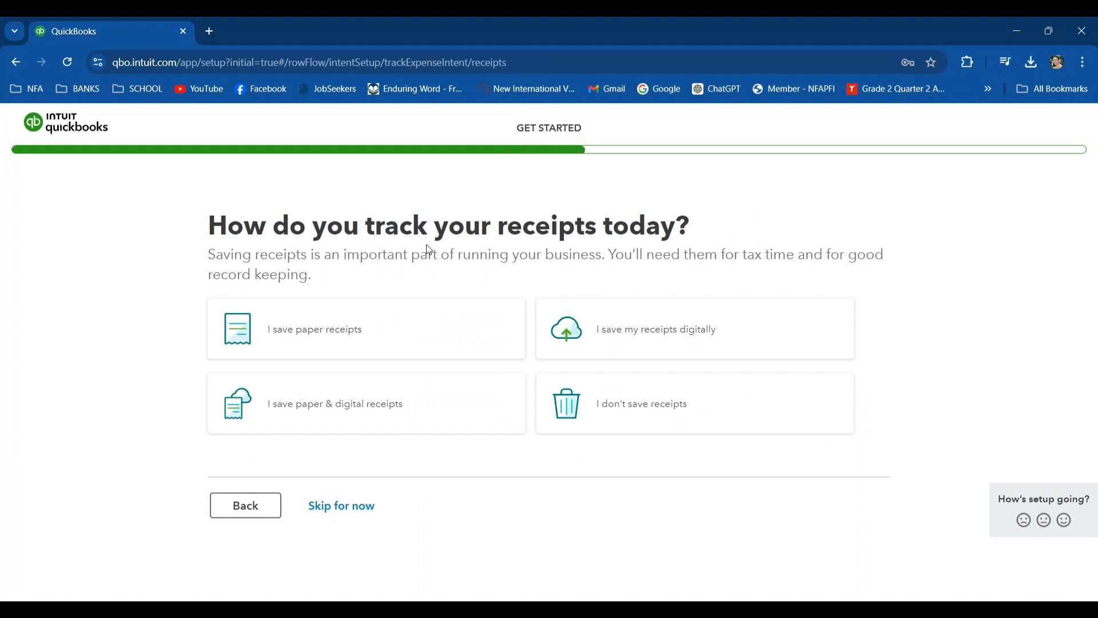
pyautogui.click(319, 514)
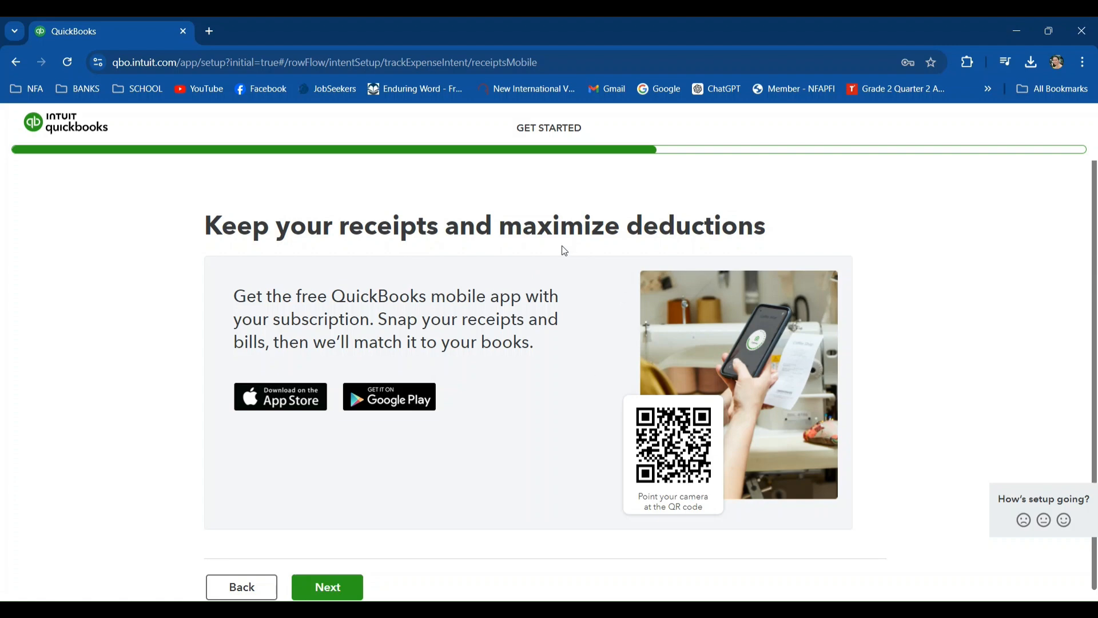
pyautogui.scroll(-1, 553, 364)
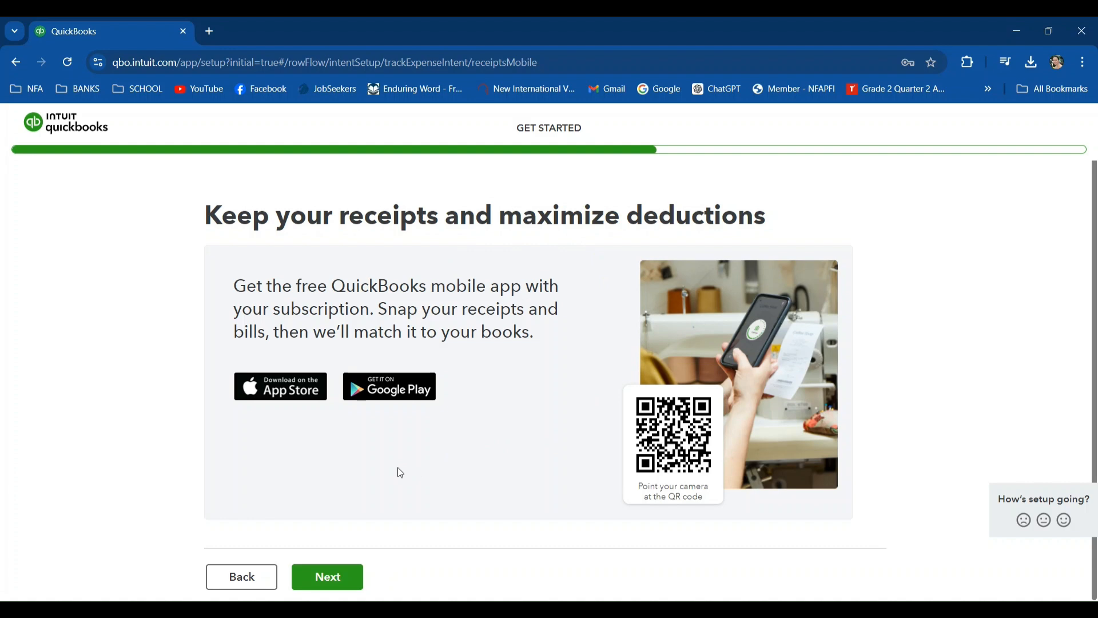
pyautogui.click(327, 576)
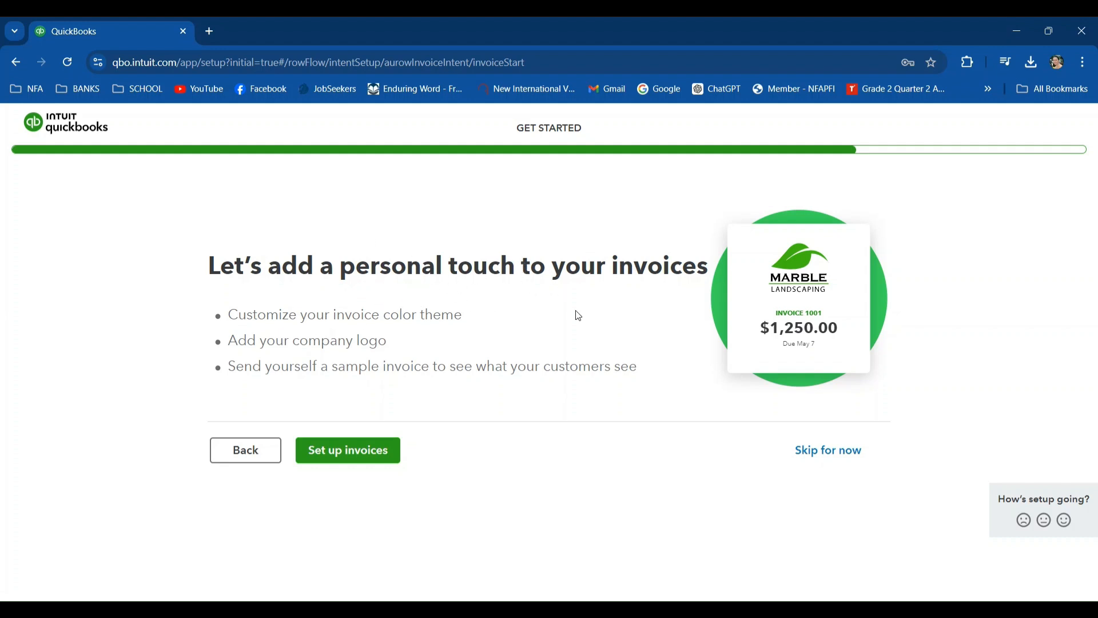
pyautogui.click(359, 454)
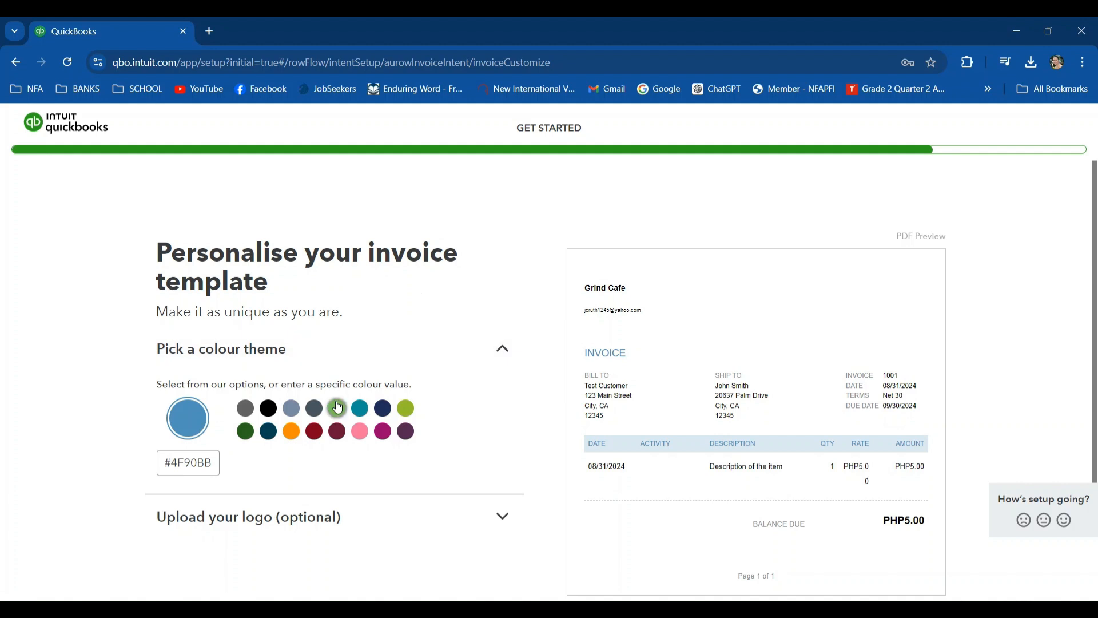
pyautogui.scroll(-2, 520, 394)
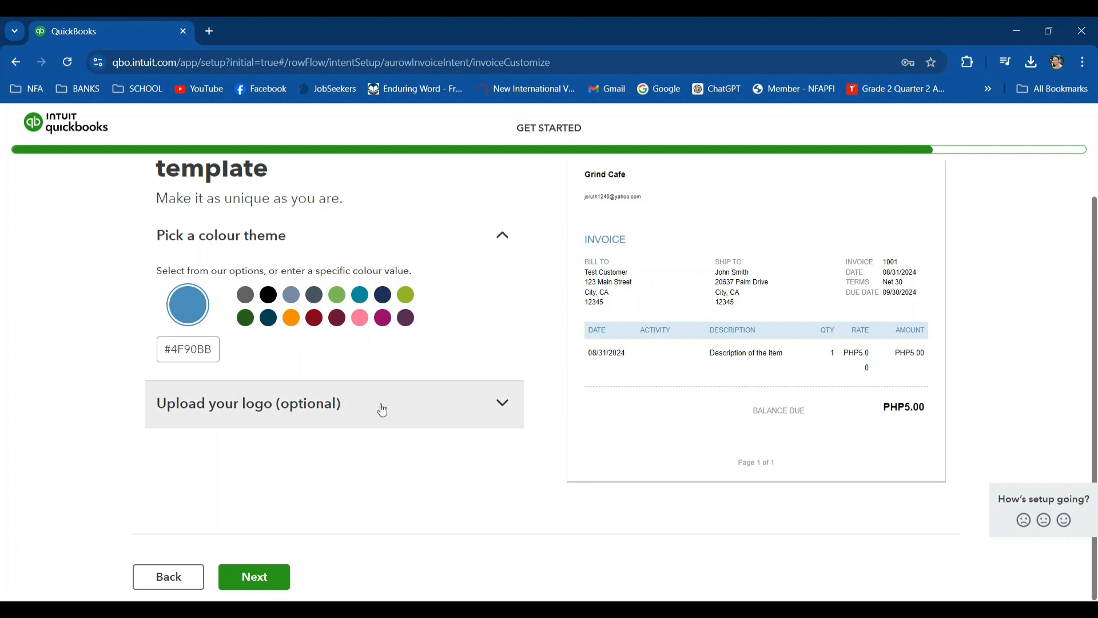
pyautogui.click(508, 405)
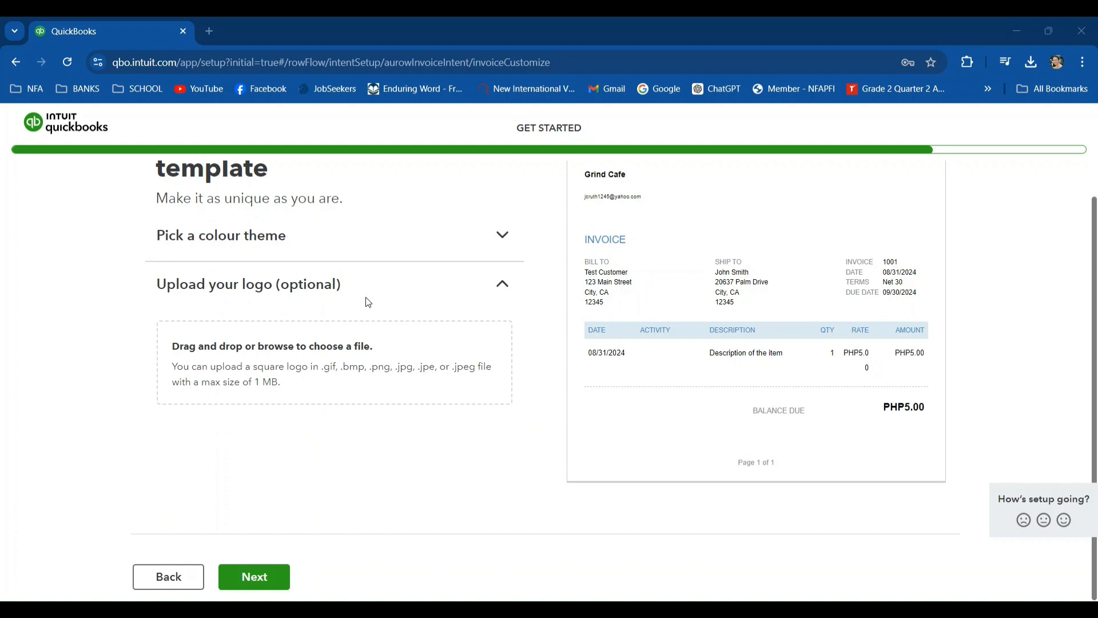
pyautogui.click(420, 342)
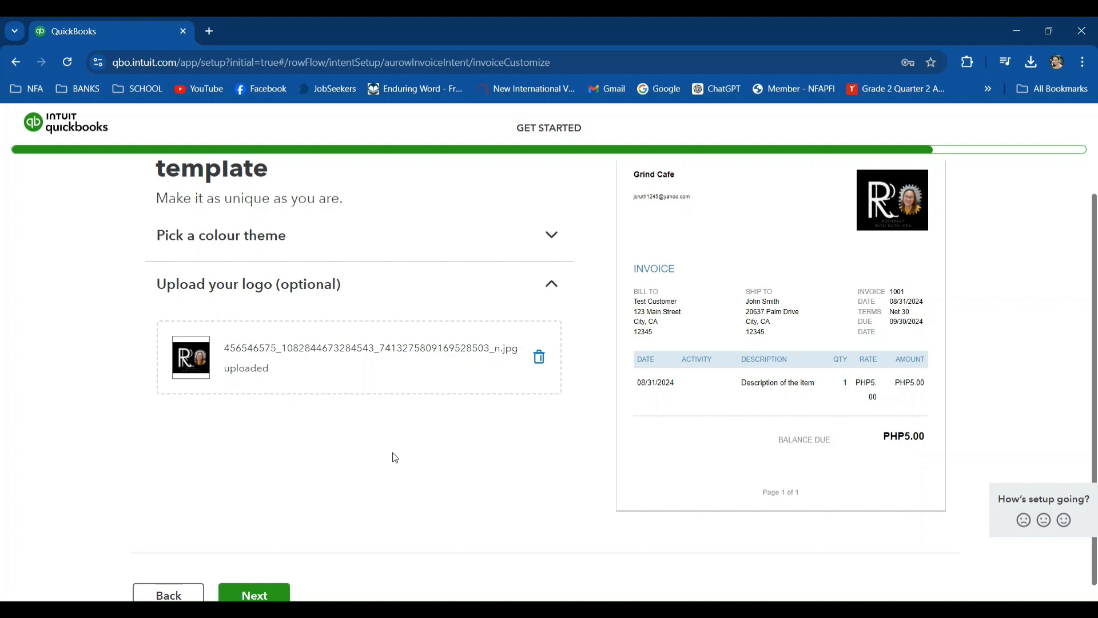
pyautogui.scroll(-1, 338, 433)
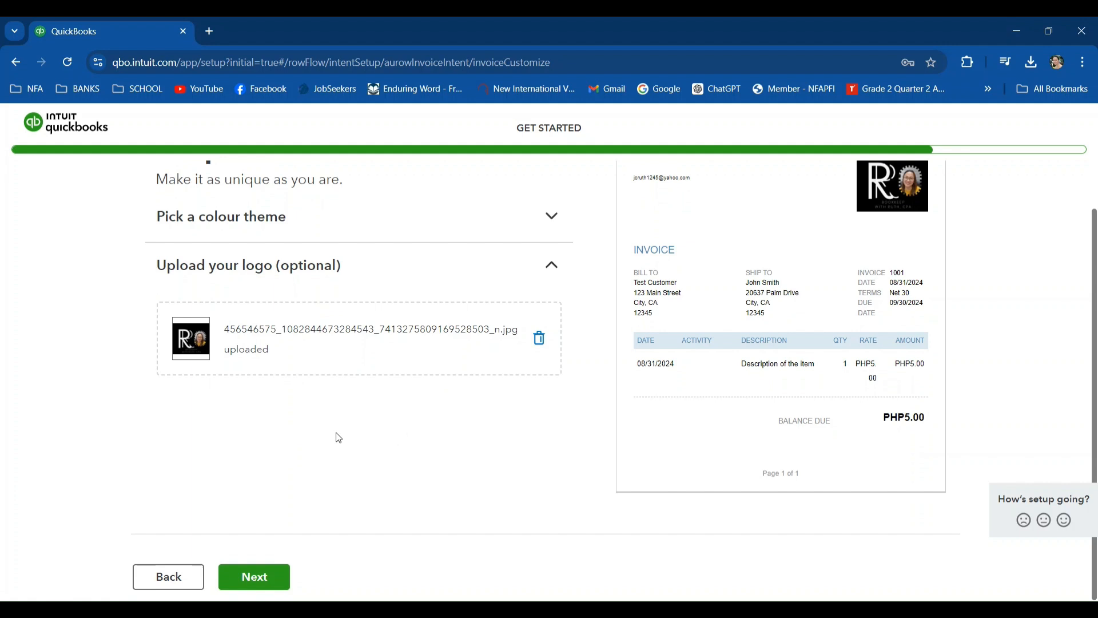
pyautogui.click(257, 582)
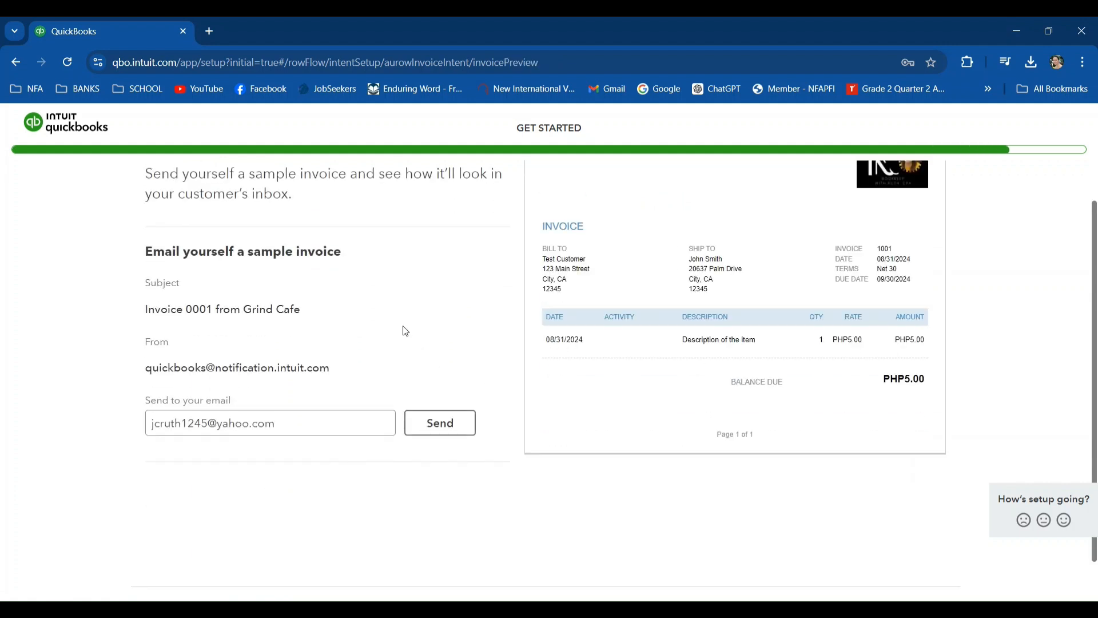
# - Replace the recipient with your own Gmail address and send yourself the sample invoice
pyautogui.scroll(-1, 405, 326)
pyautogui.moveTo(316, 383); pyautogui.dragTo(147, 372)
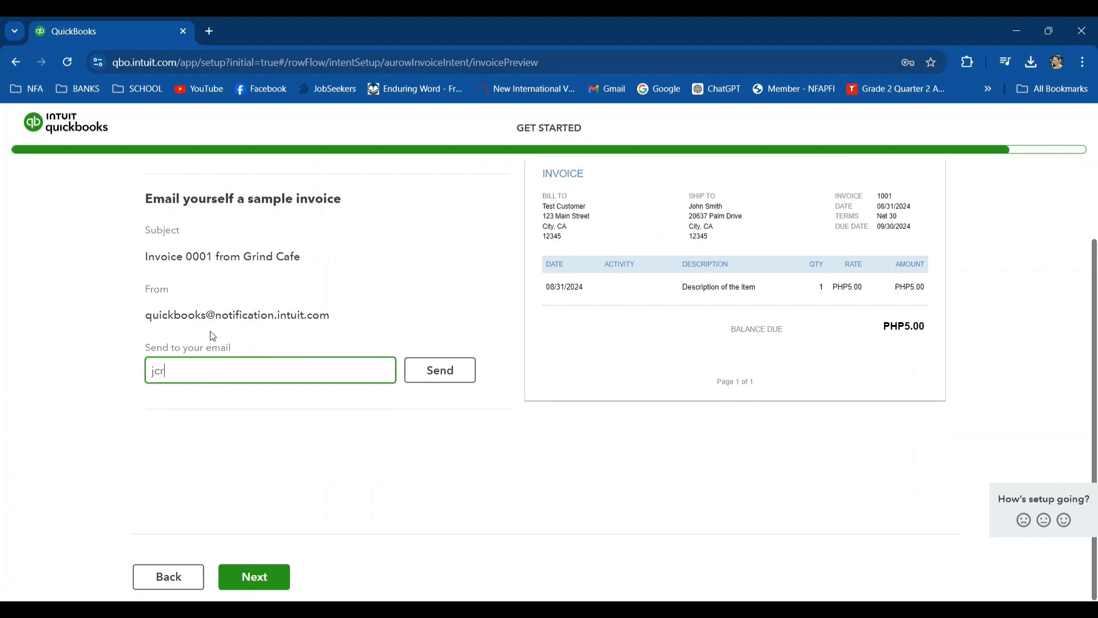
pyautogui.click(239, 412)
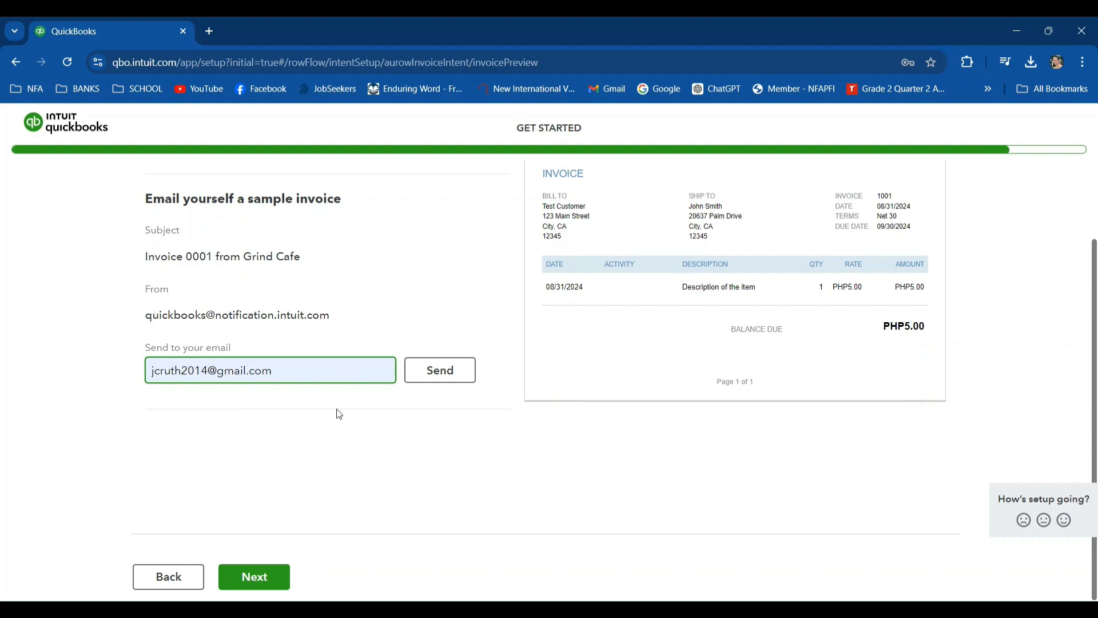
pyautogui.click(434, 378)
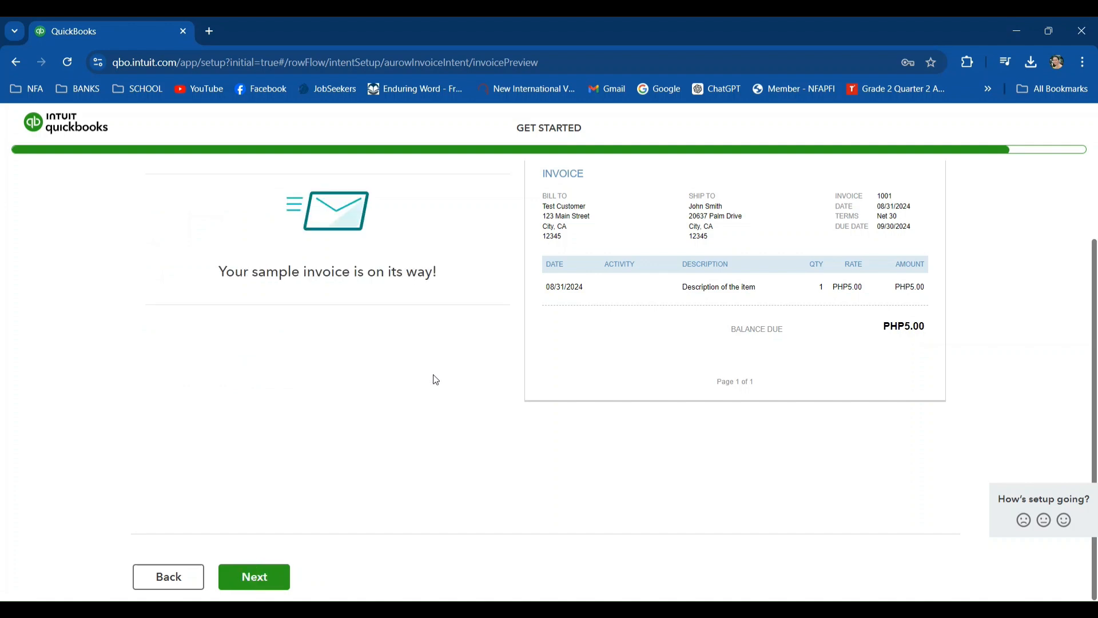
# - Open Gmail in a new tab and review the sample invoice email from Grind Cafe, from its logo to the balance due
pyautogui.click(211, 32)
pyautogui.click(606, 89)
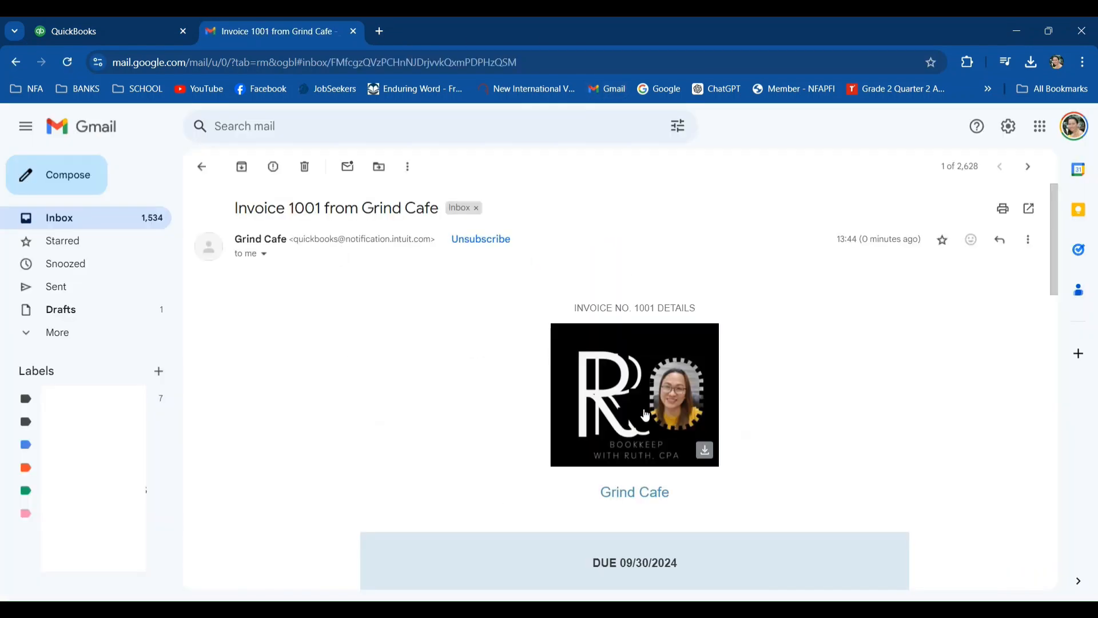
pyautogui.scroll(-2, 694, 419)
pyautogui.scroll(2, 697, 422)
pyautogui.scroll(-1, 696, 421)
pyautogui.scroll(-1, 697, 421)
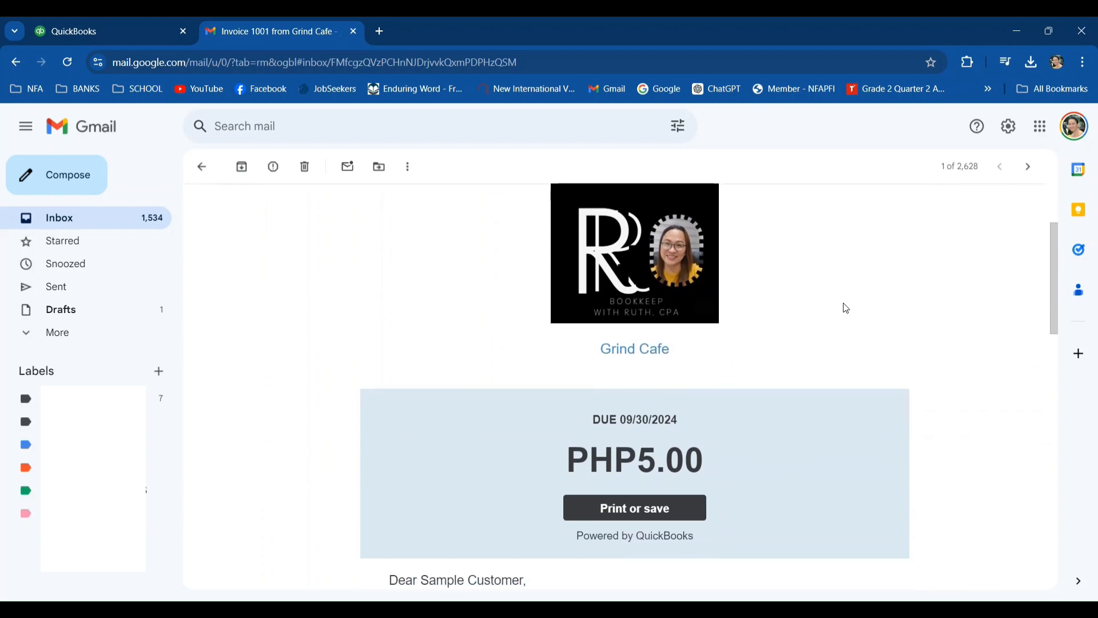
pyautogui.scroll(-1, 858, 338)
pyautogui.scroll(-1, 861, 338)
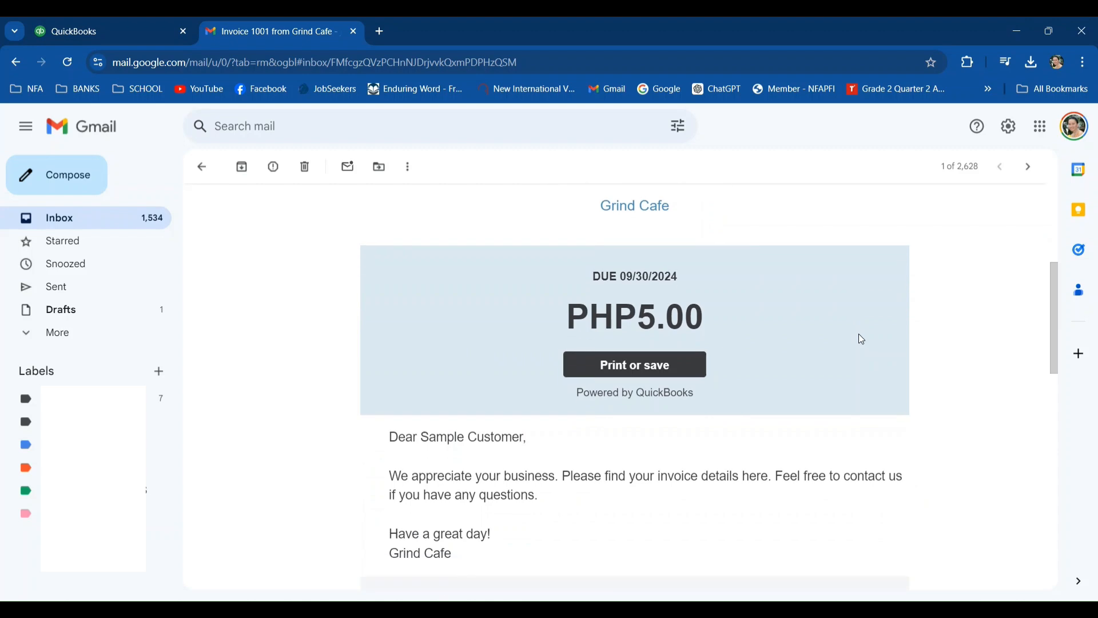
pyautogui.scroll(-3, 861, 338)
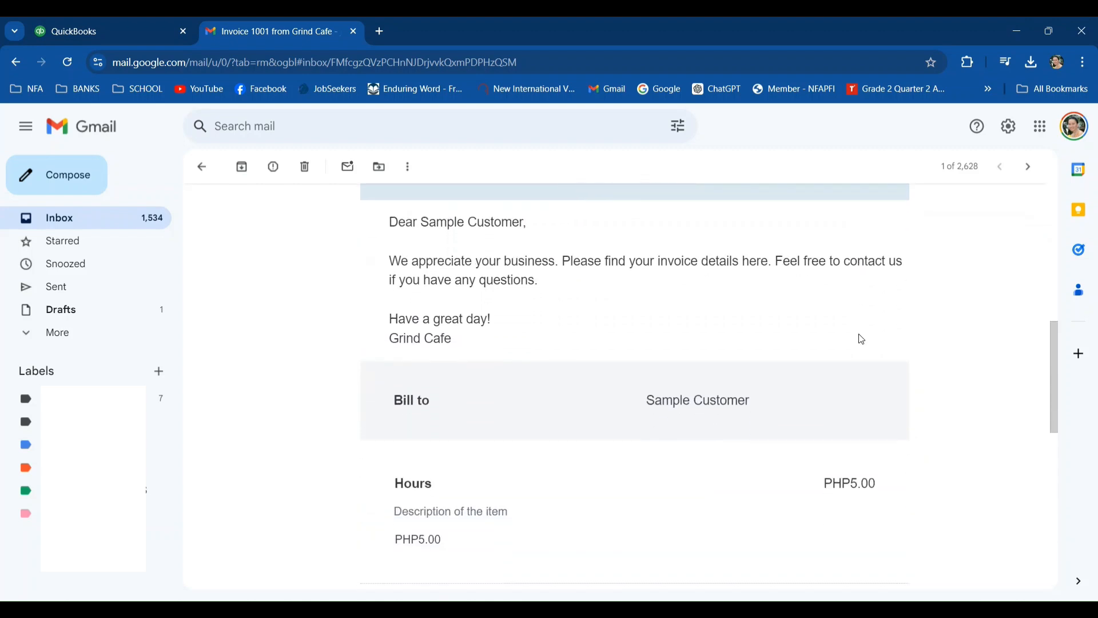
pyautogui.scroll(-2, 861, 338)
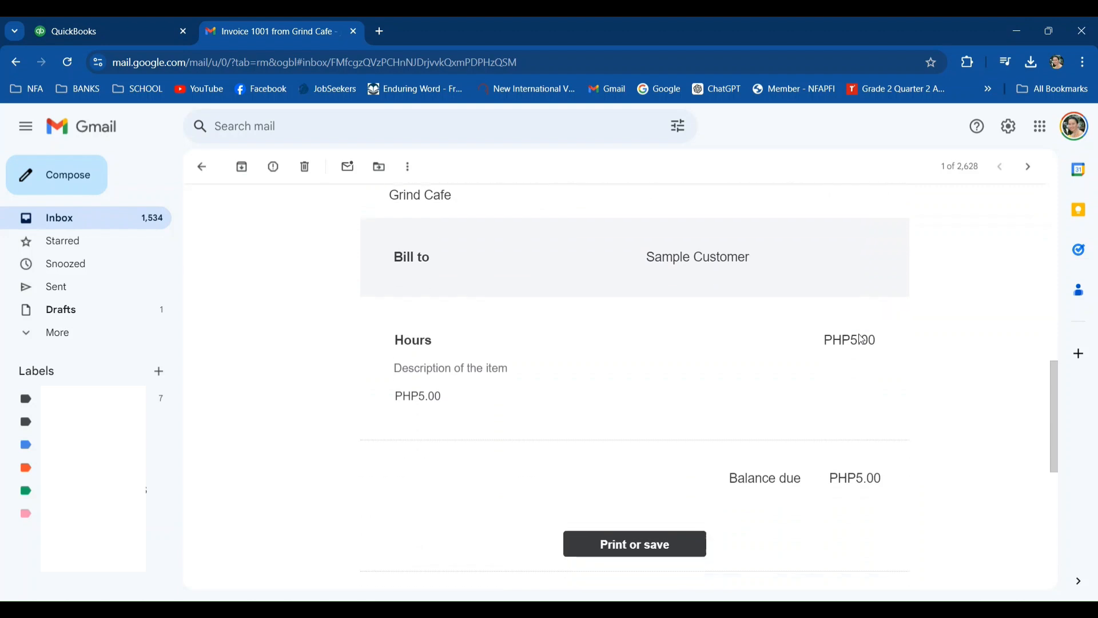
pyautogui.scroll(4, 860, 335)
pyautogui.scroll(5, 861, 339)
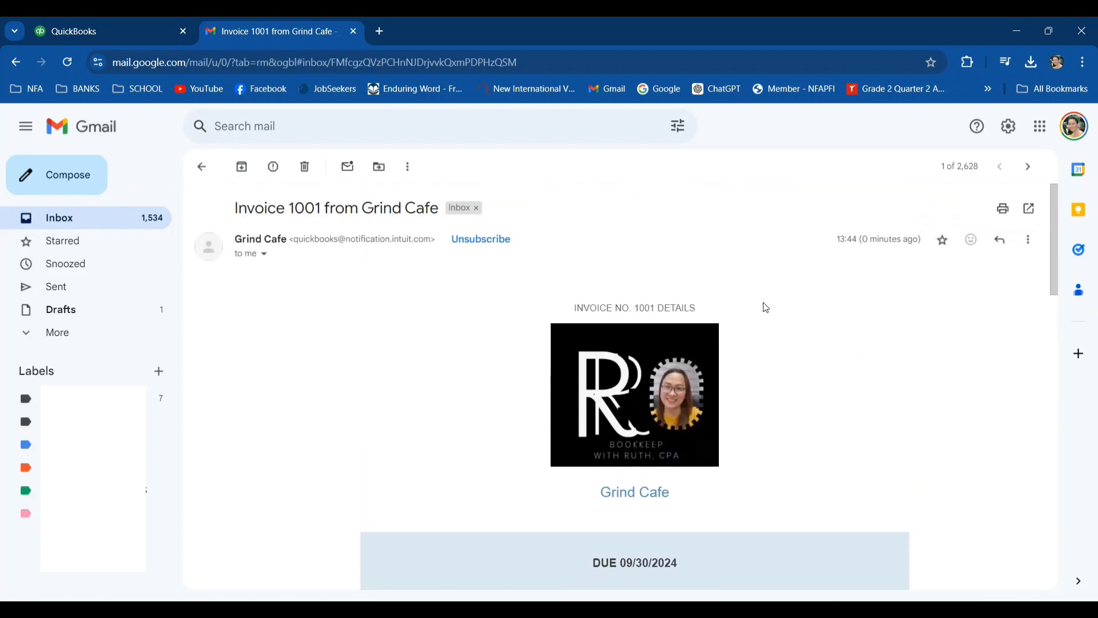
# - Switch back to QuickBooks, continue past the sample invoice page and finish the setup to enter the new company
pyautogui.click(152, 34)
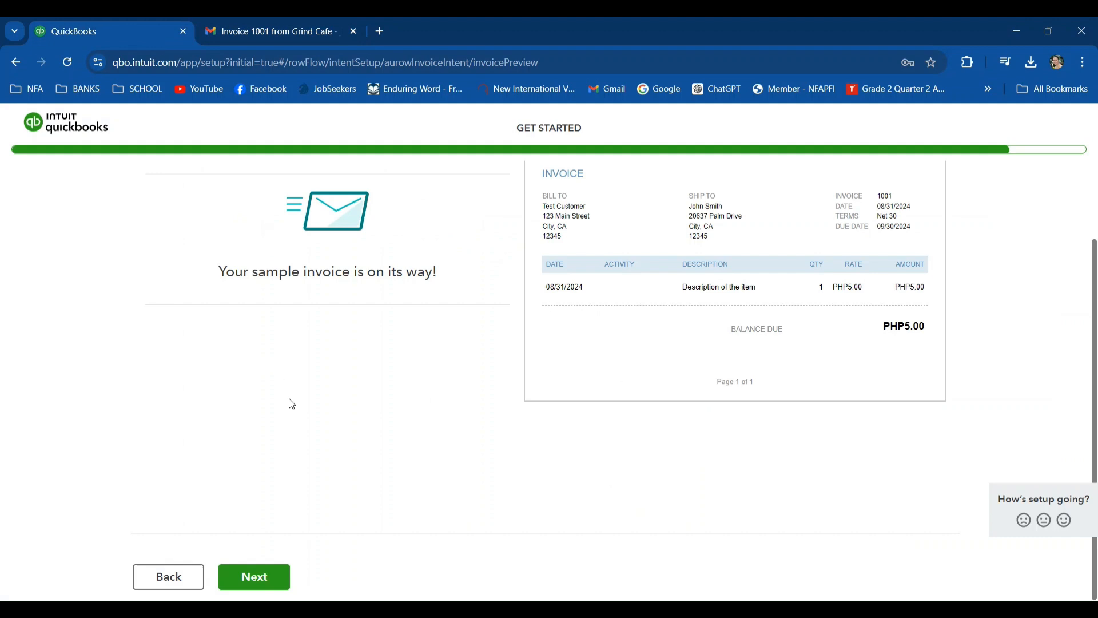
pyautogui.click(266, 586)
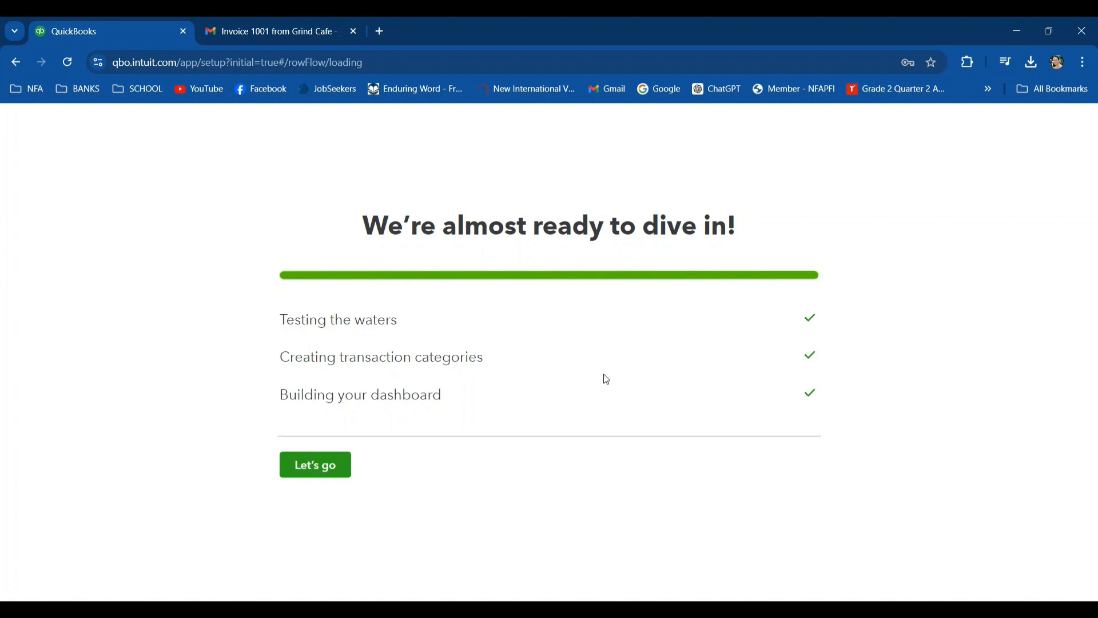
pyautogui.click(316, 464)
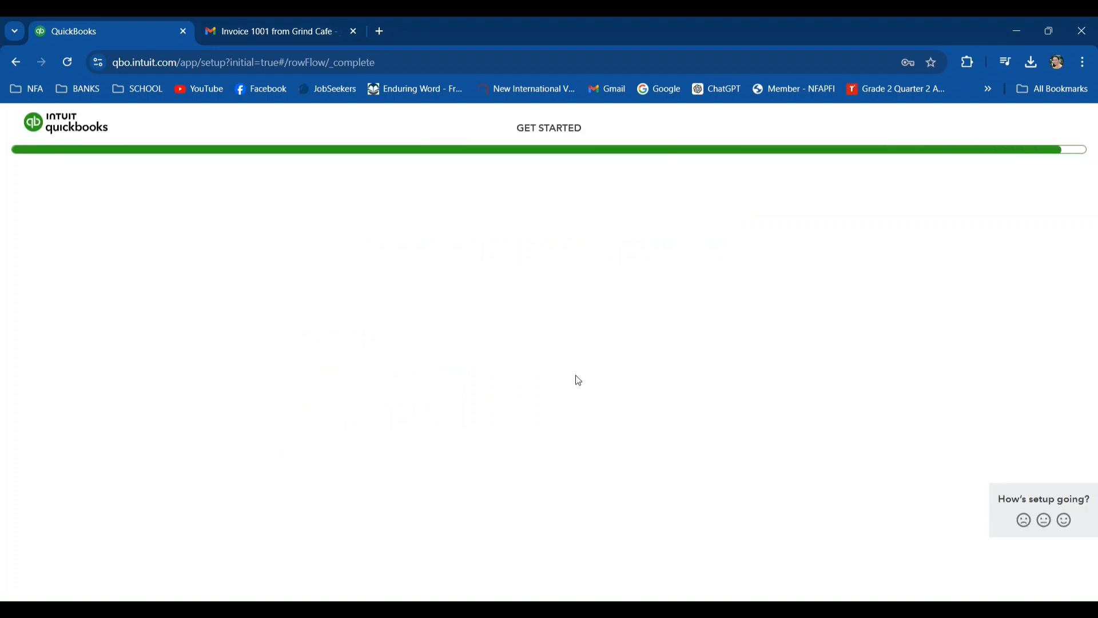